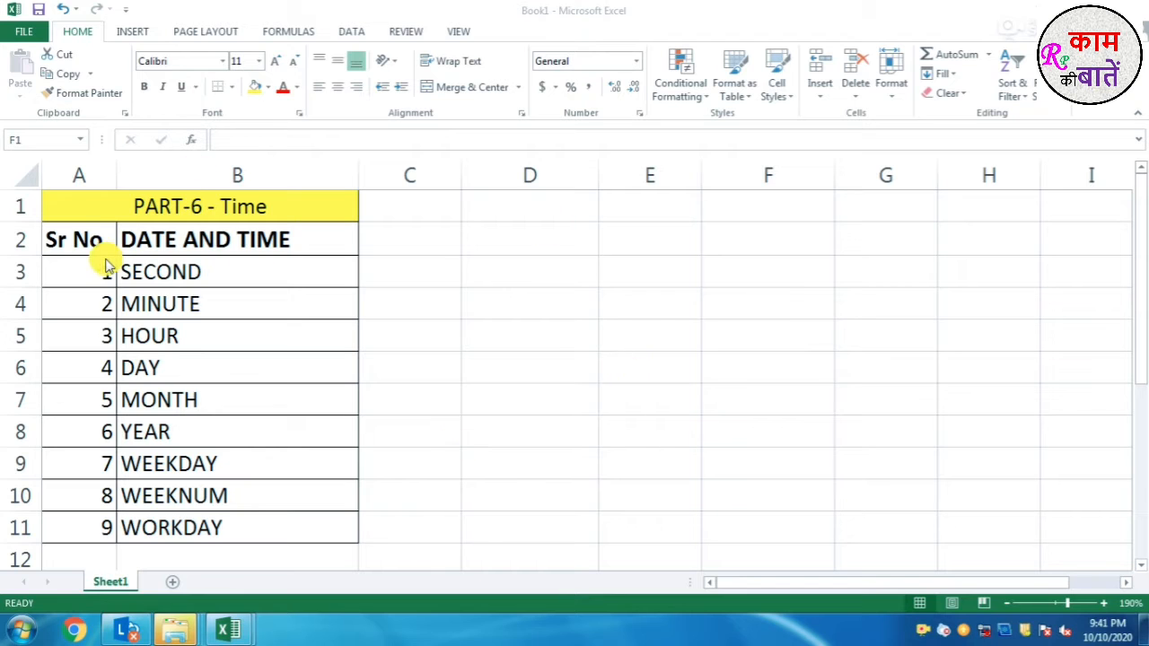
Enter the labels "Current time" in cell D1 and "Current Date" in cell F1.
left_click(526, 208)
type("Current")
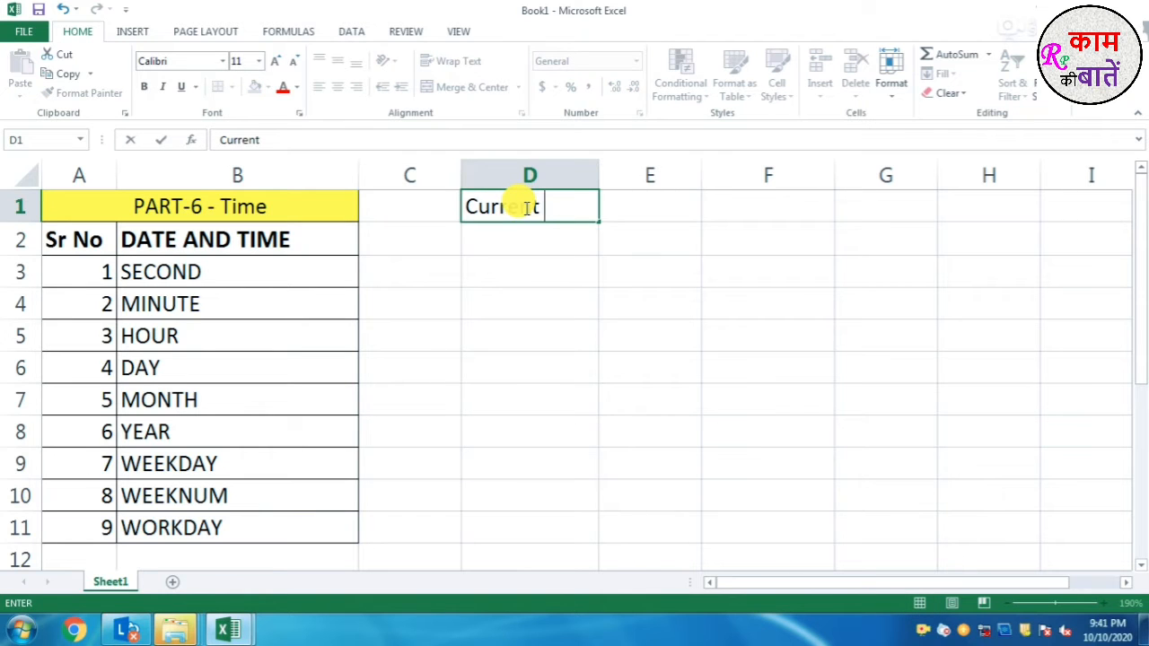
key("Right")
key("Right")
key("Right")
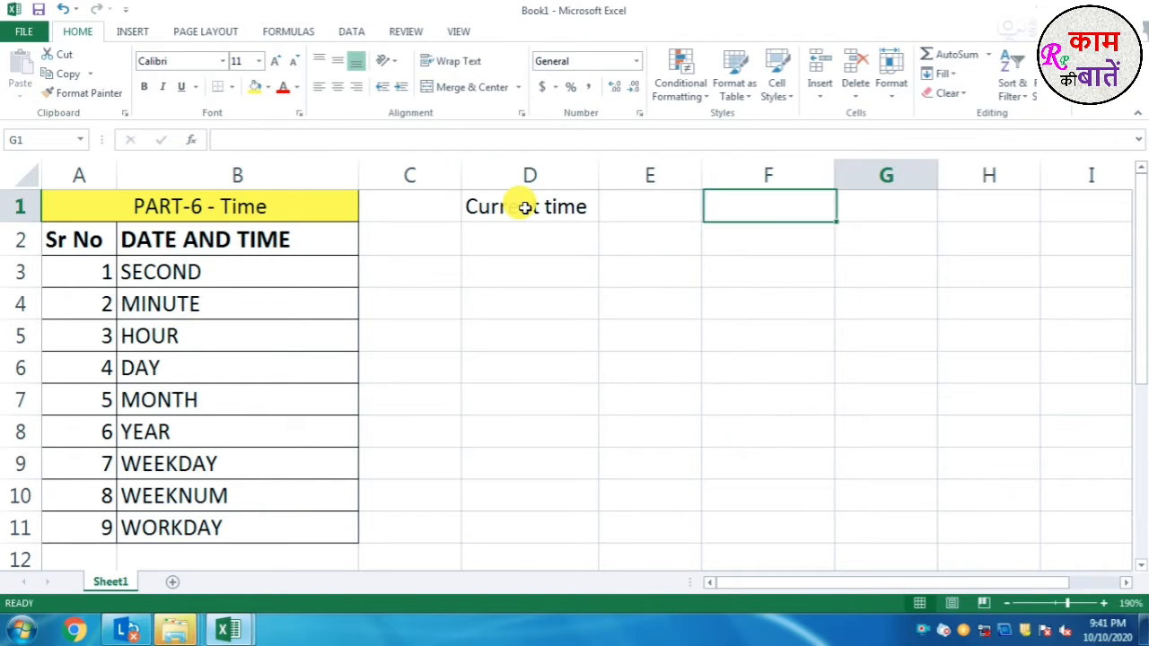
key("Left")
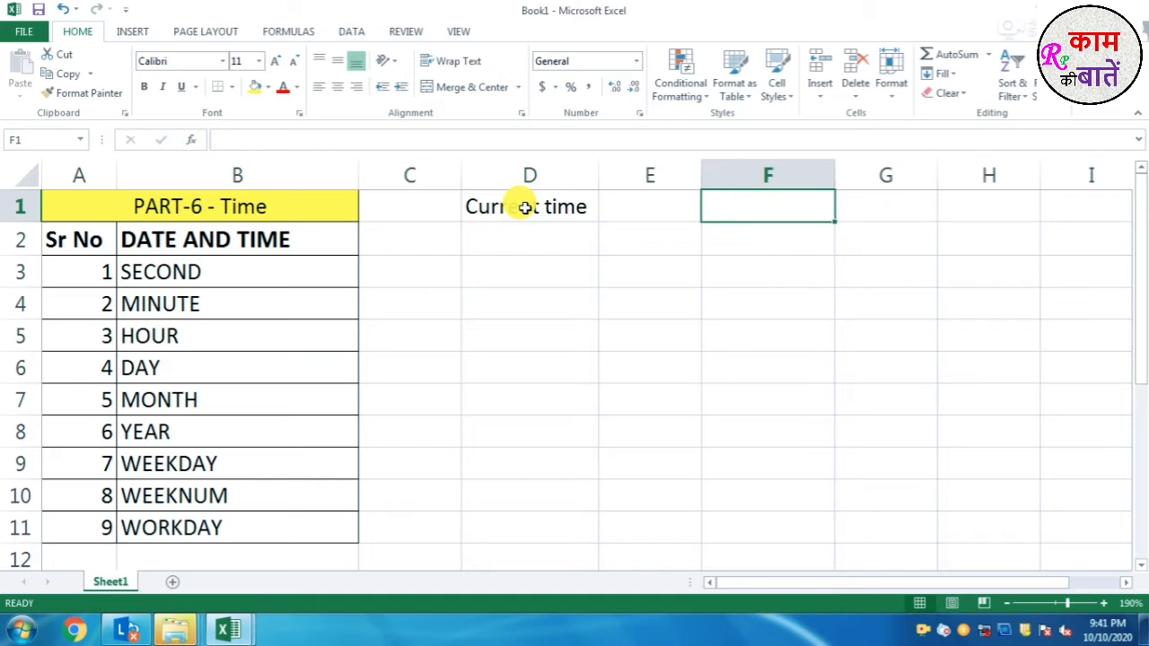
type("Current")
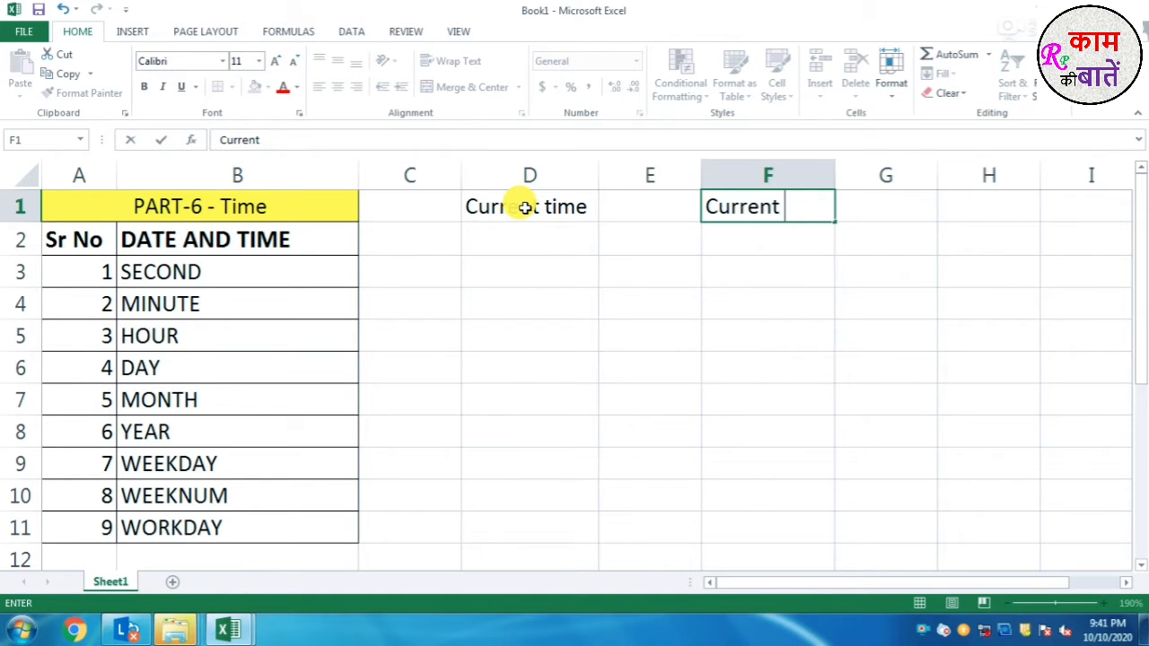
type(" Date")
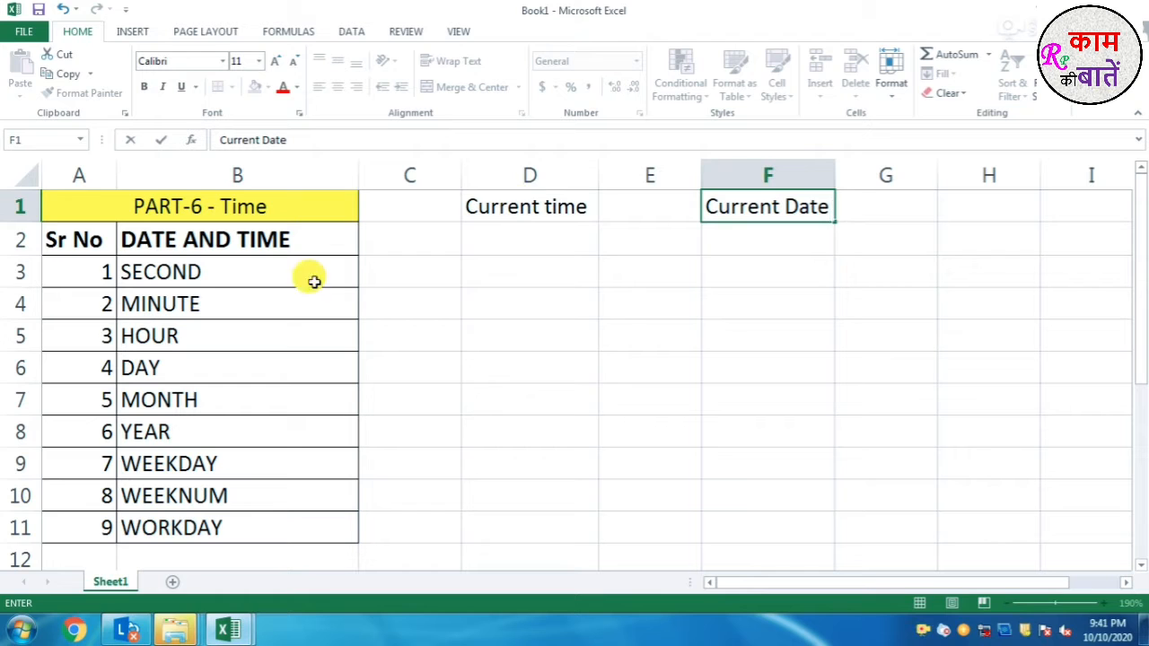
left_click(637, 212)
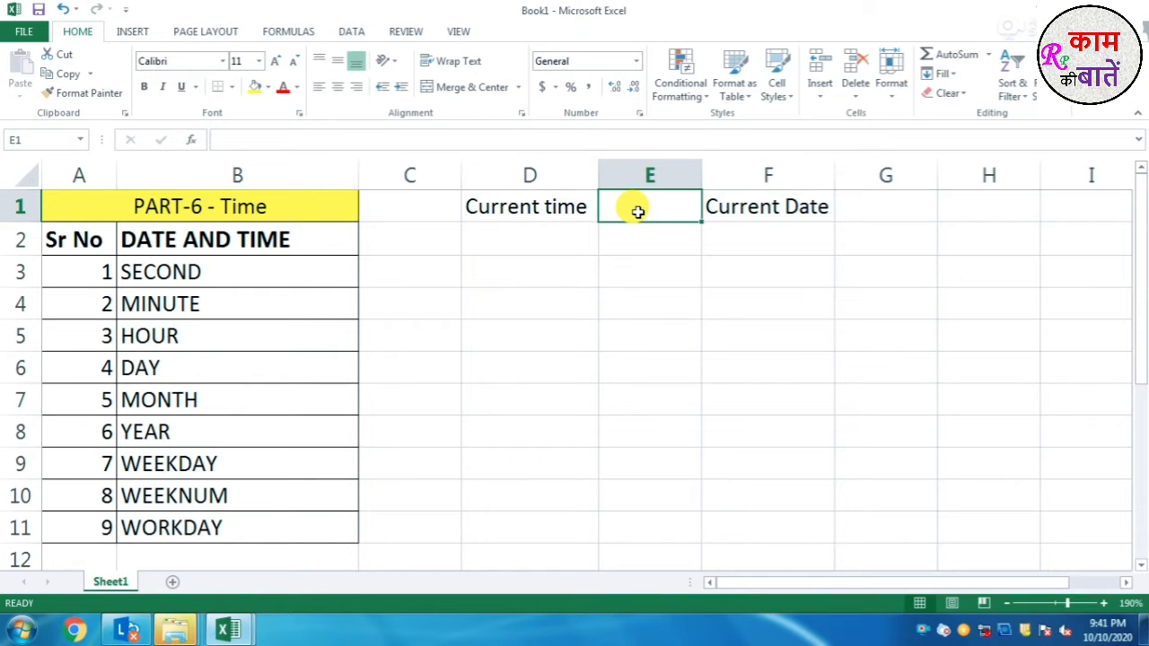
key("ctrl+semicolon")
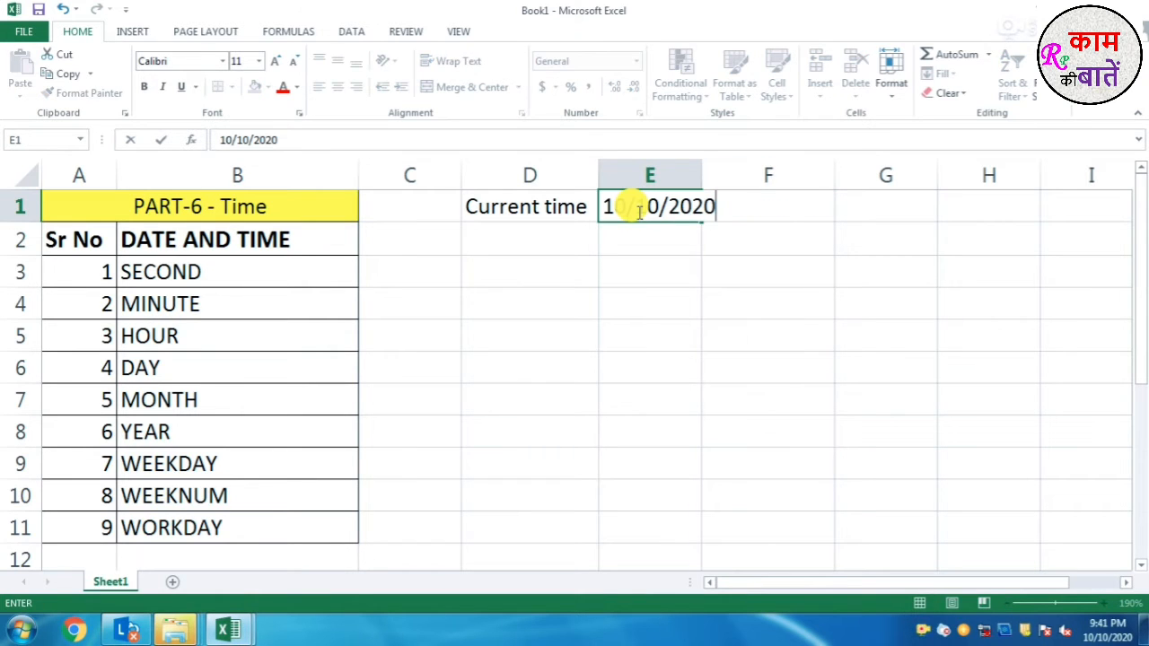
key("Return")
left_click(645, 204)
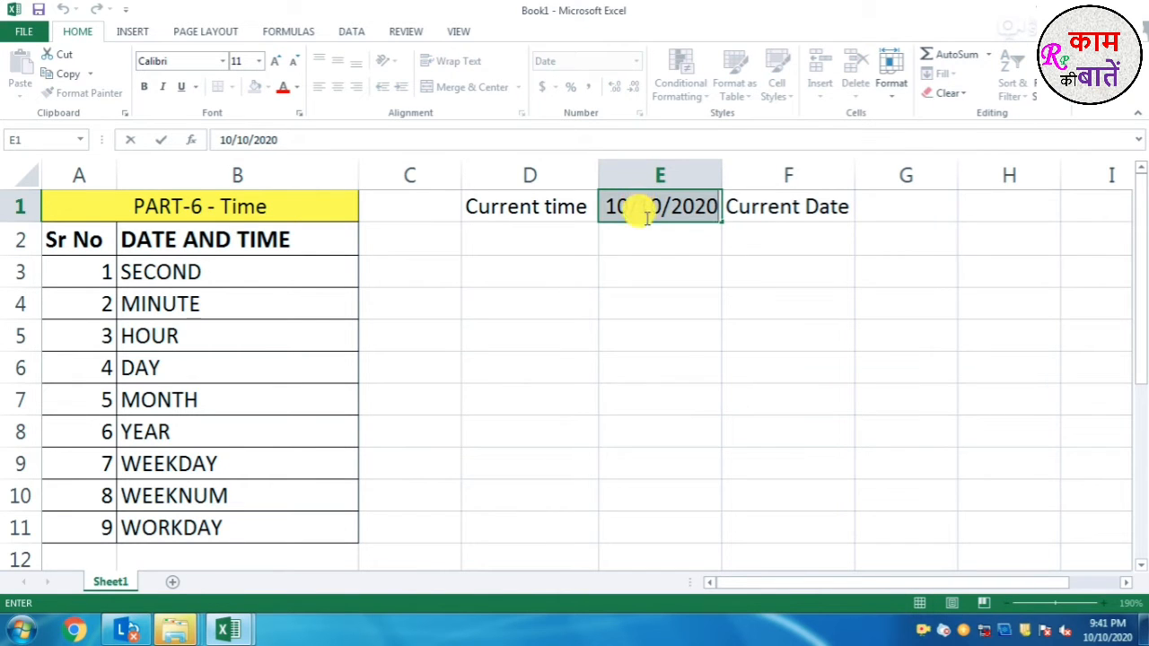
left_click(655, 230)
Insert the current time as a fixed value in cell E1, beside the "Current time" label.
left_click(670, 207)
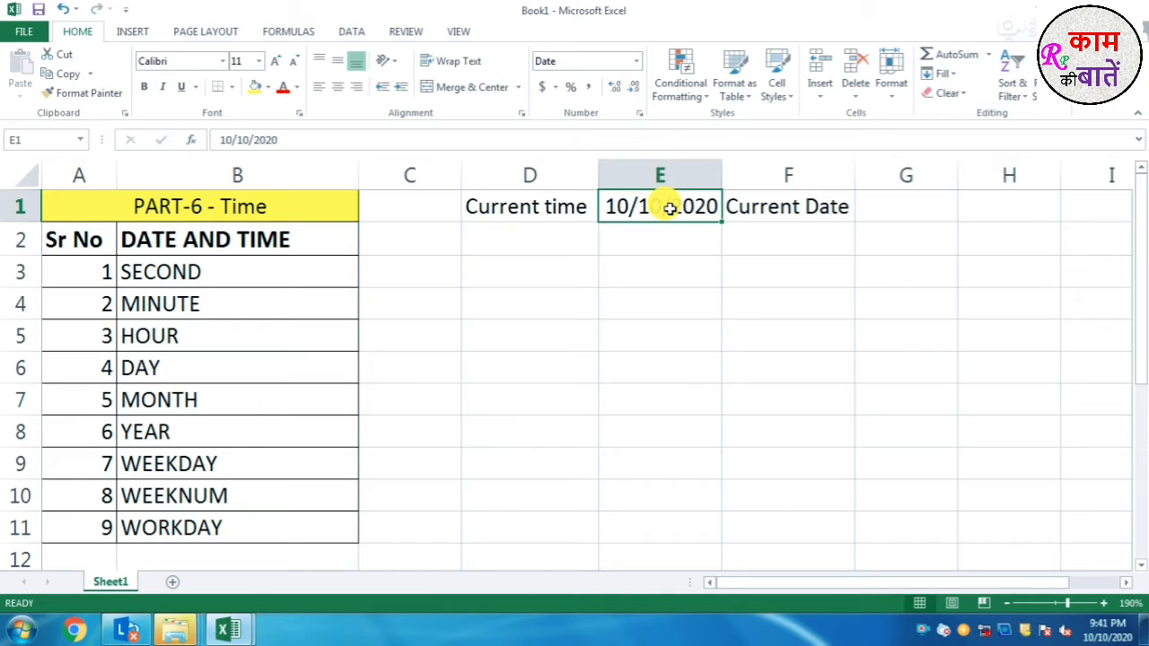
key("ctrl+shift+semicolon")
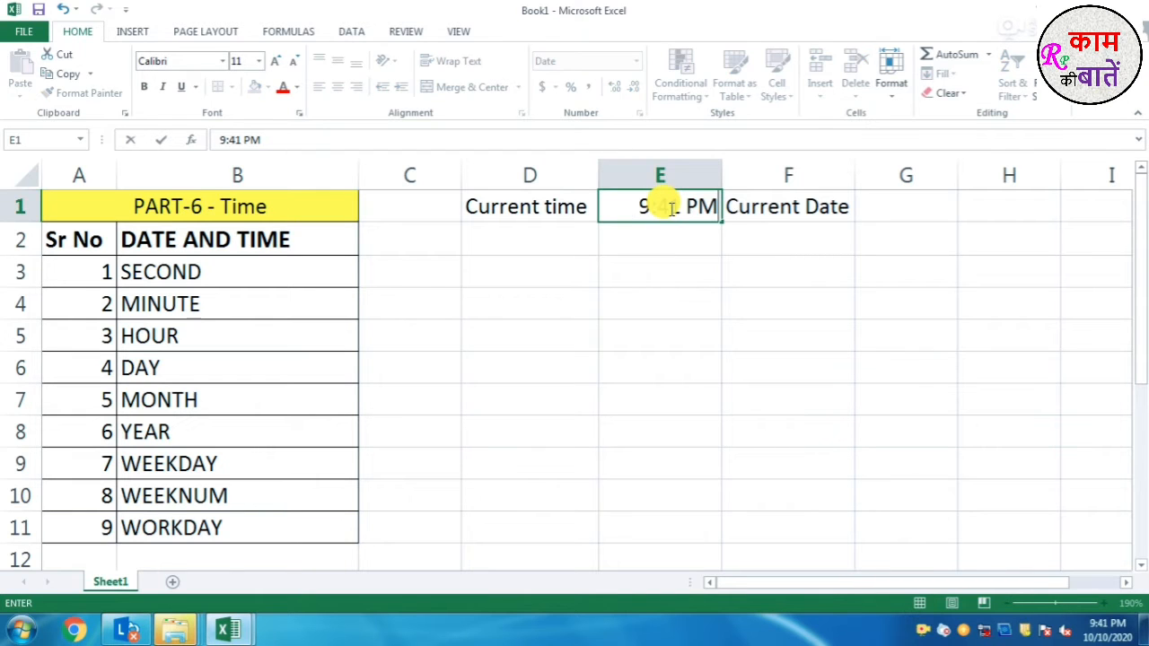
Insert the current date as a fixed value in cell G1 and widen column G to about 11.29.
left_click(869, 218)
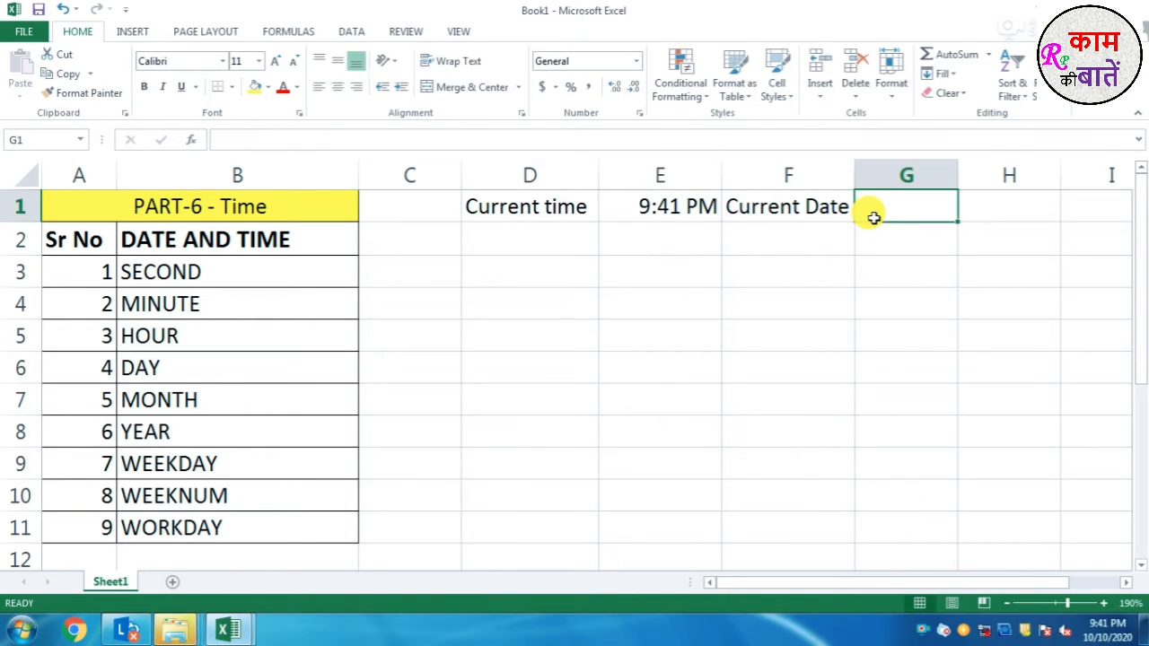
key("ctrl+semicolon")
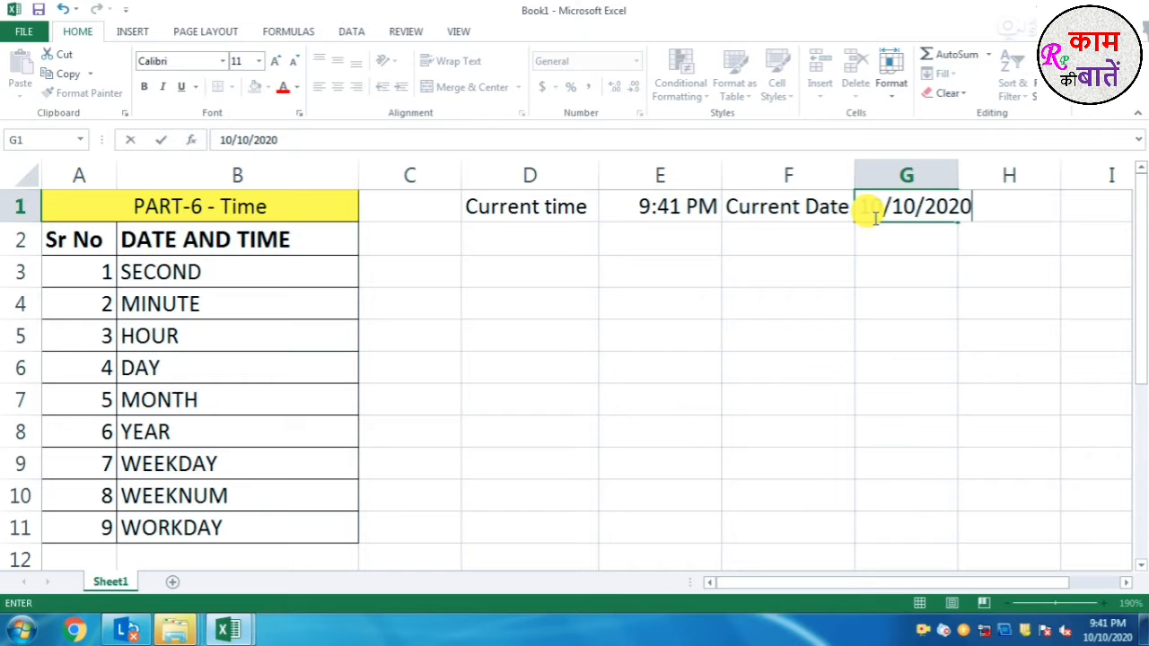
left_click(884, 269)
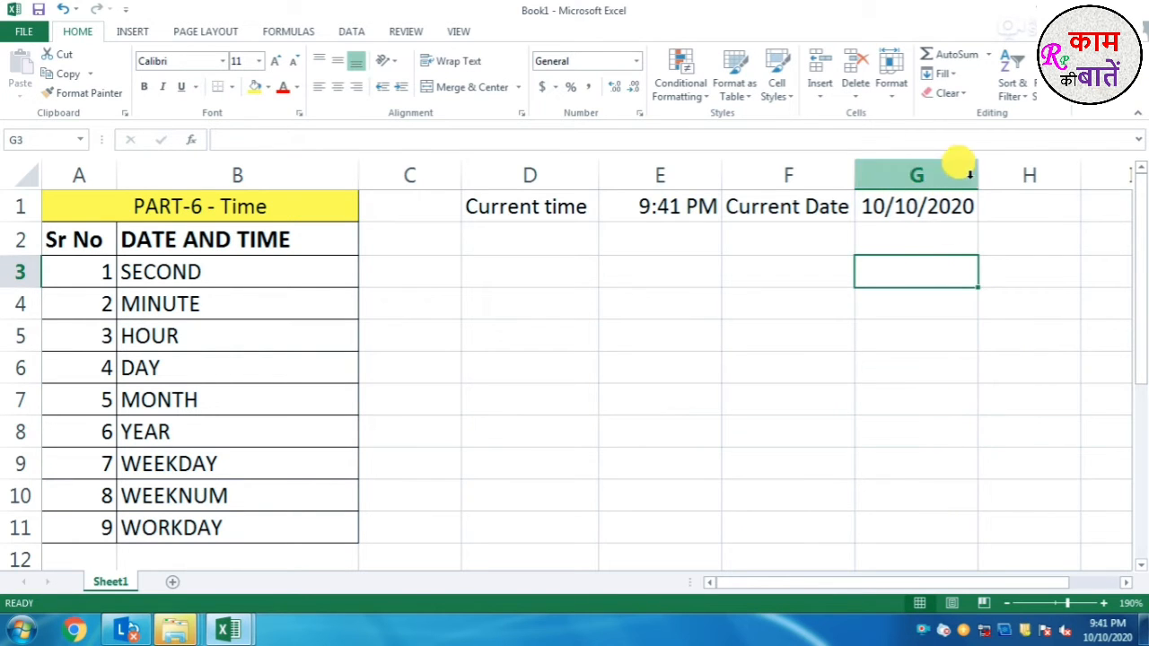
left_click_drag(977, 171, 990, 177)
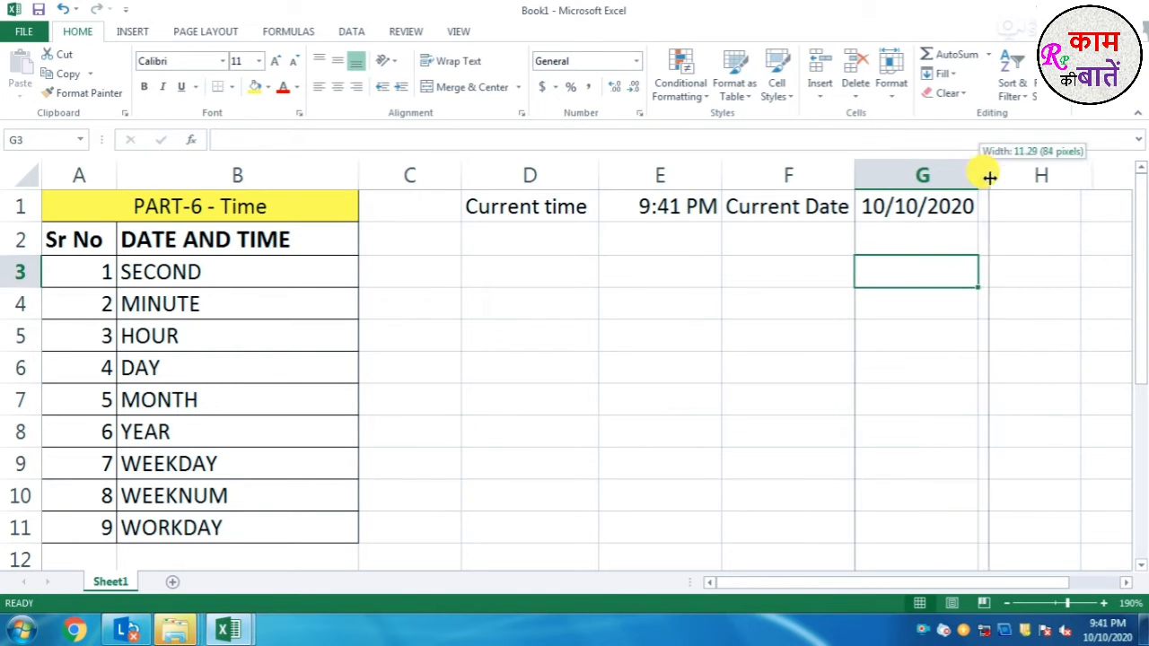
Note the insertion shortcuts as text below the values: "crt+:" in cell E2 and "ctrl+;" in cell G2.
left_click(562, 242)
left_click(625, 241)
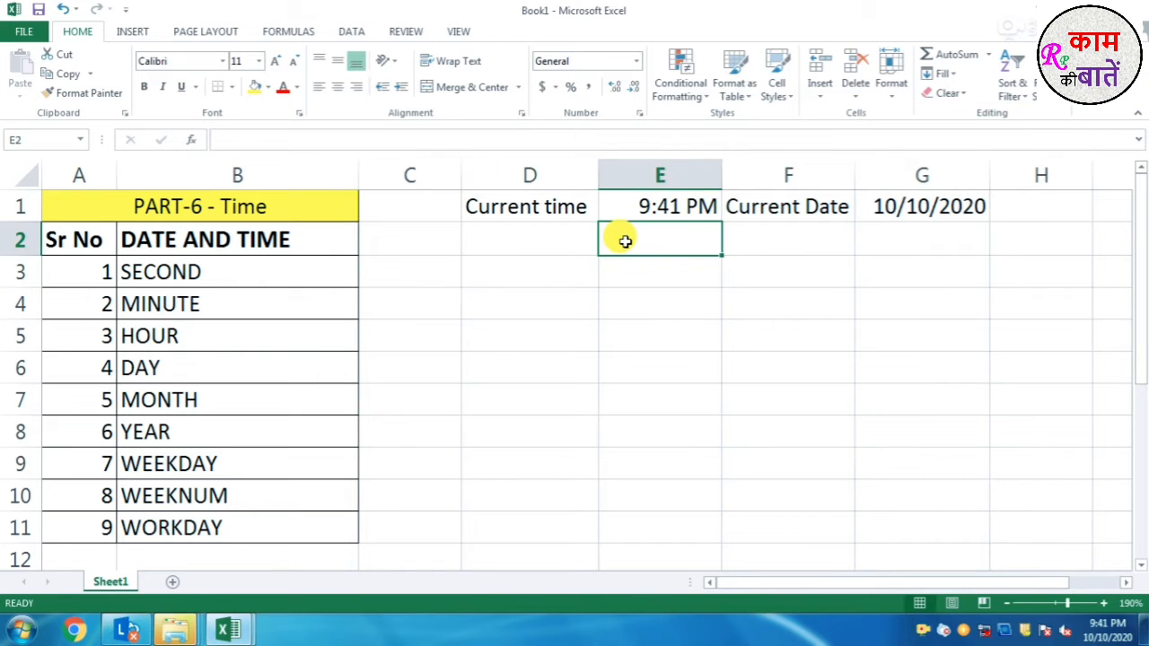
type("crt+:")
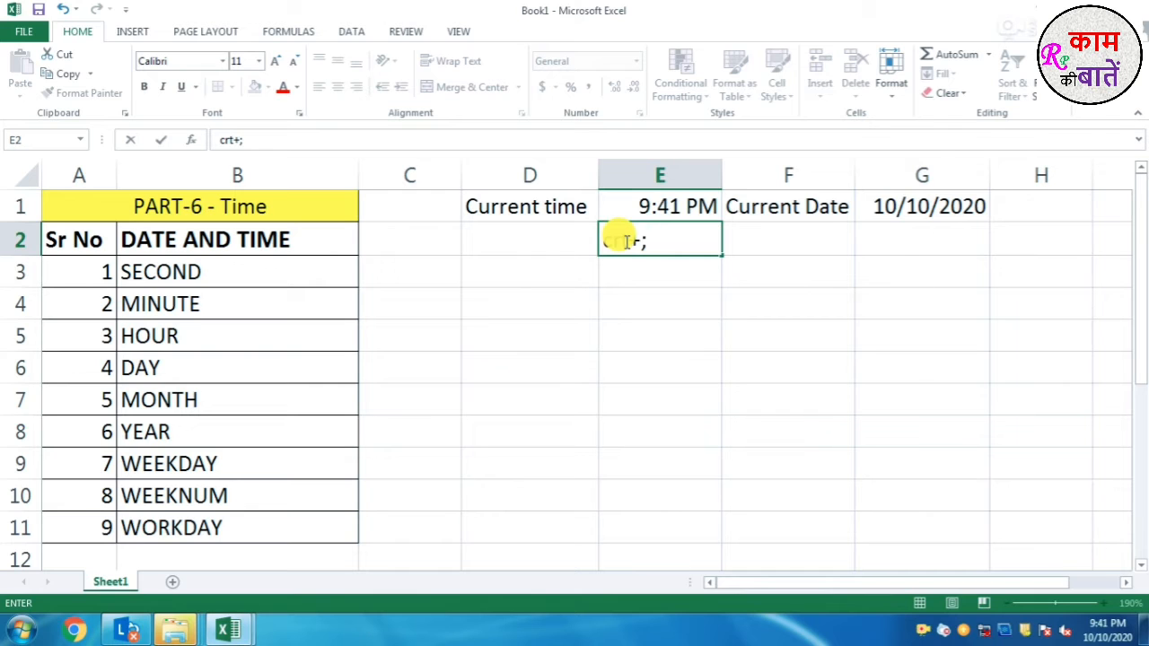
left_click(895, 242)
type("c")
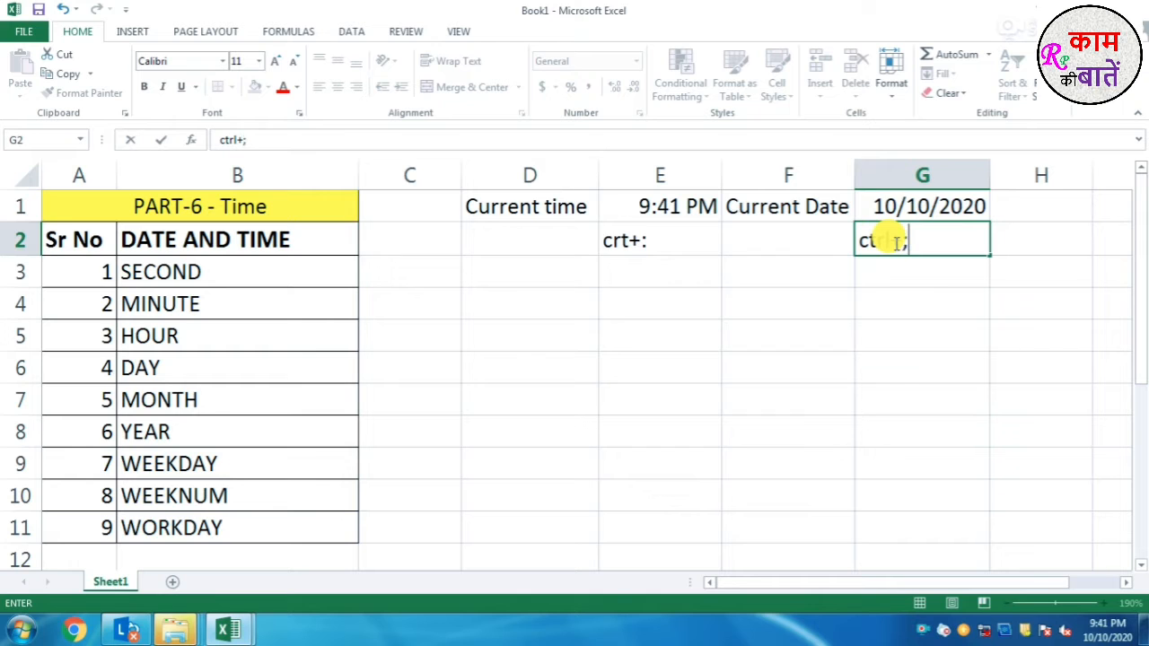
type("trl+;")
left_click(802, 300)
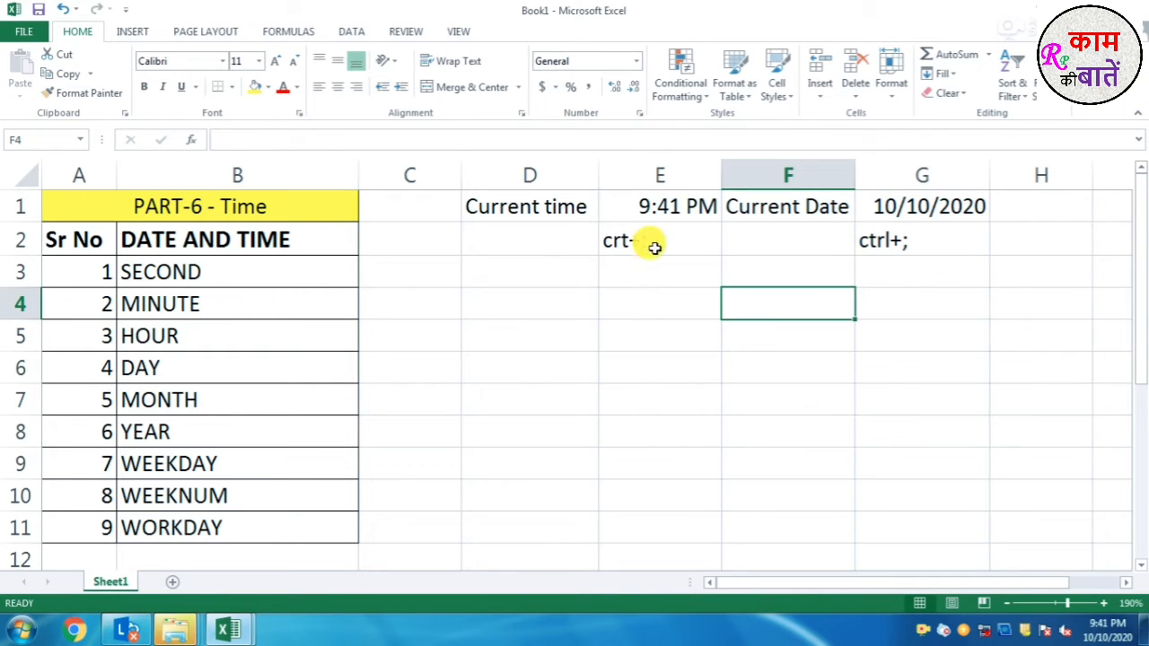
Change the seconds of the time in cell E1 so that it is 9:41:30 PM.
left_click(649, 207)
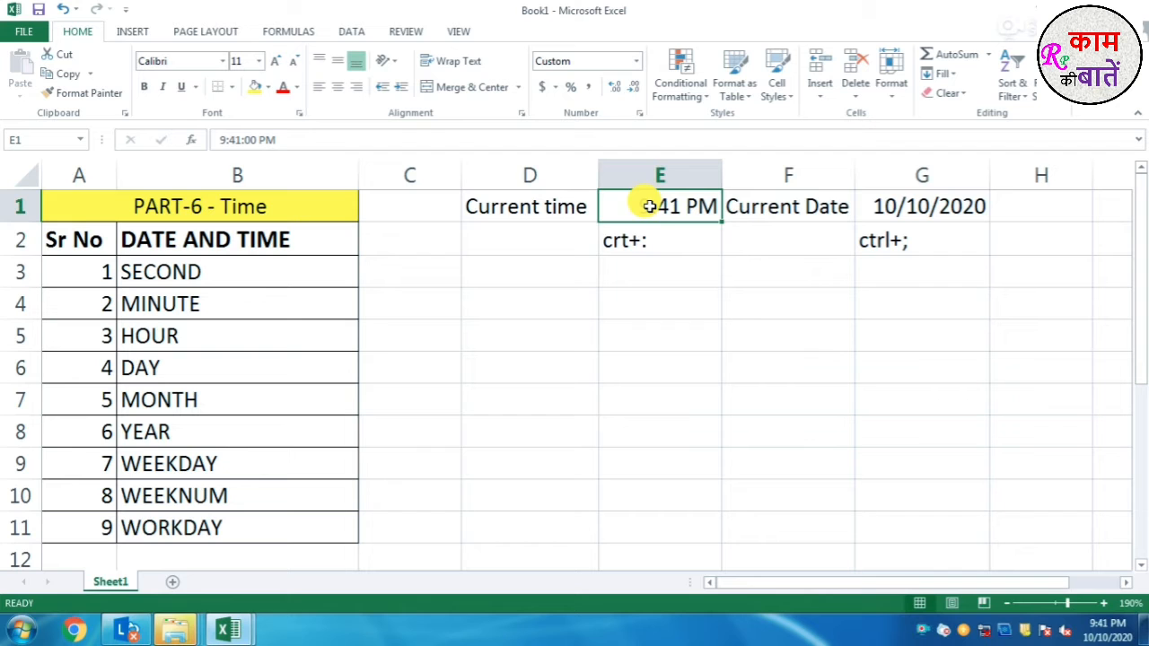
left_click(247, 144)
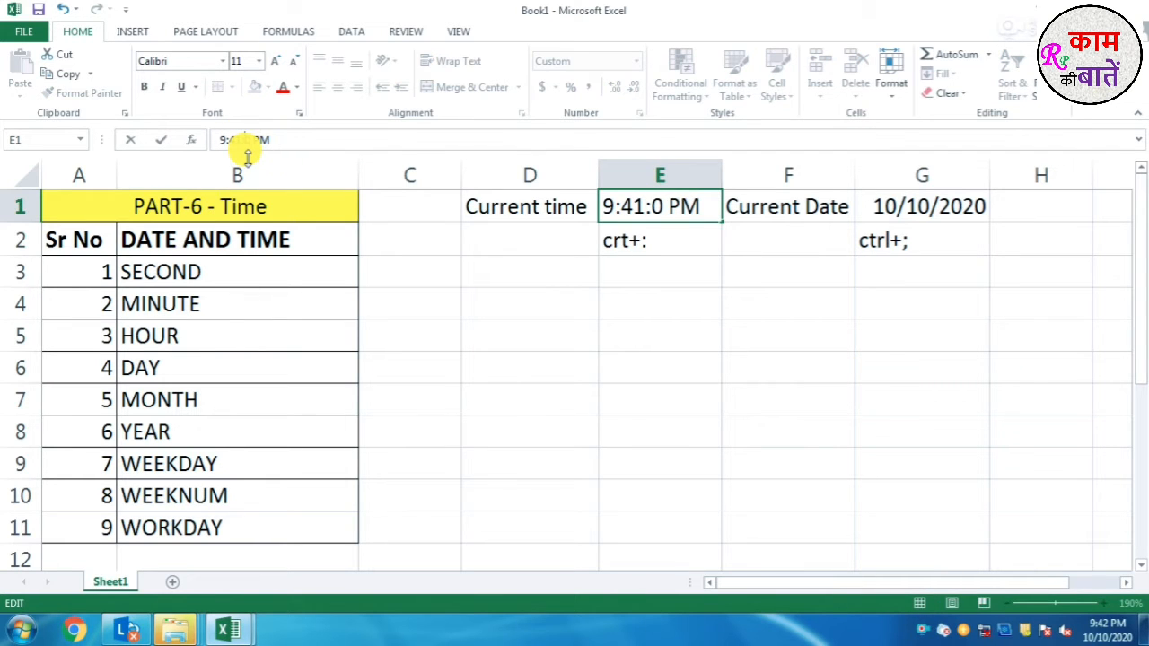
key("Return")
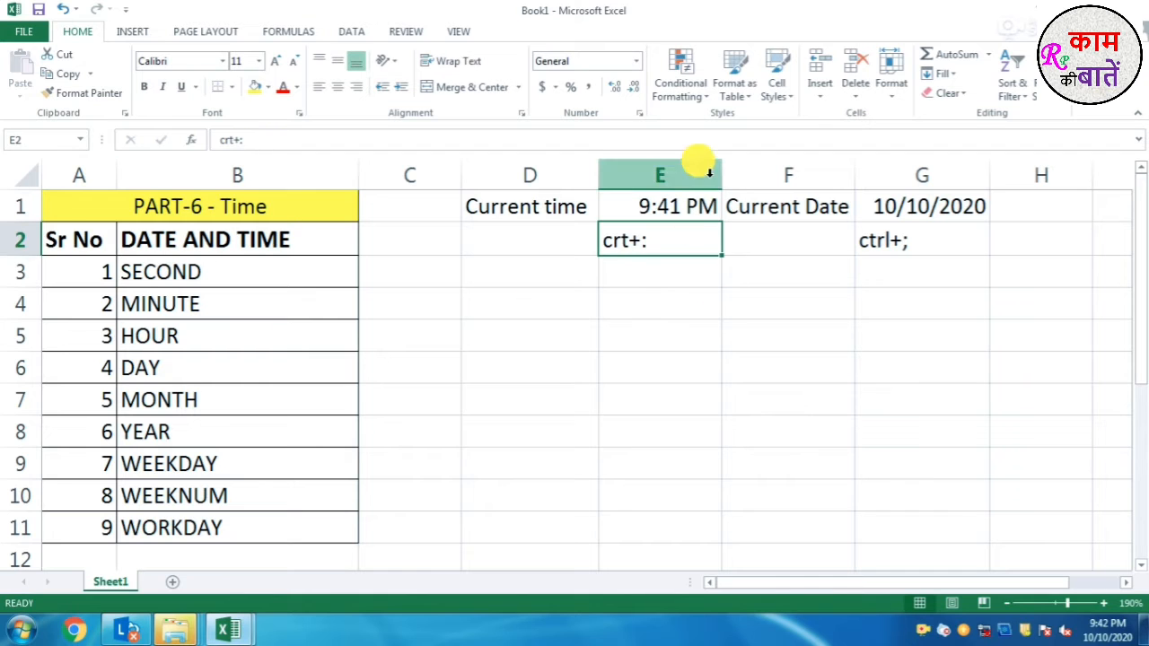
Format the time in cell E1 with the custom number format h:mm:ss.
left_click(651, 201)
right_click(655, 205)
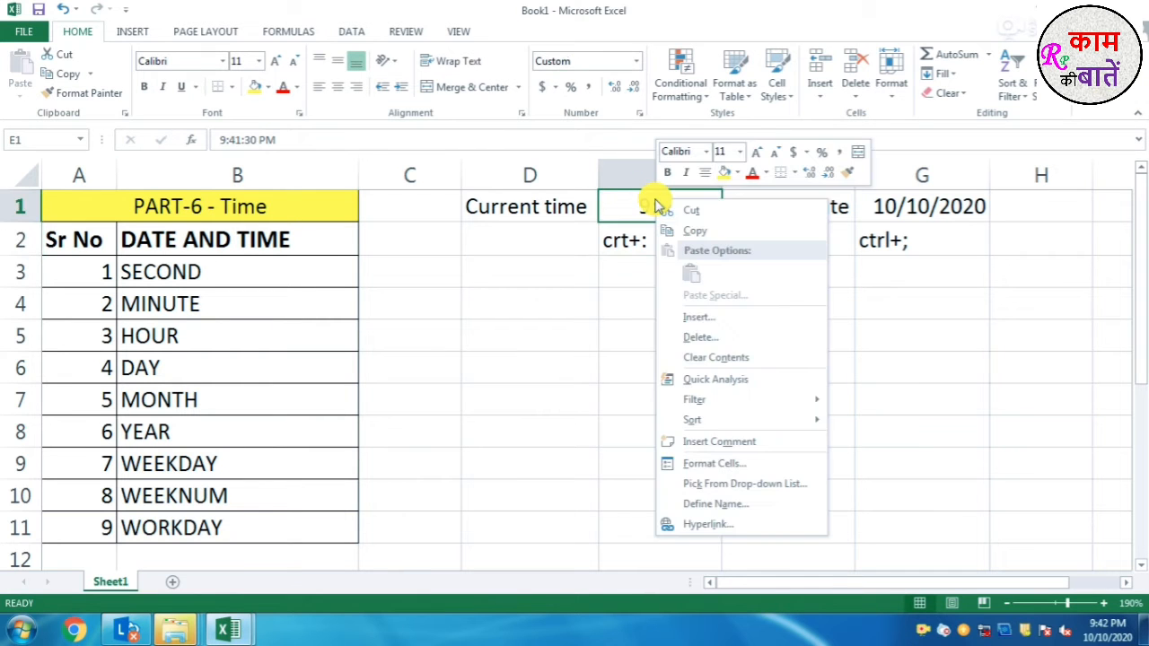
left_click(709, 463)
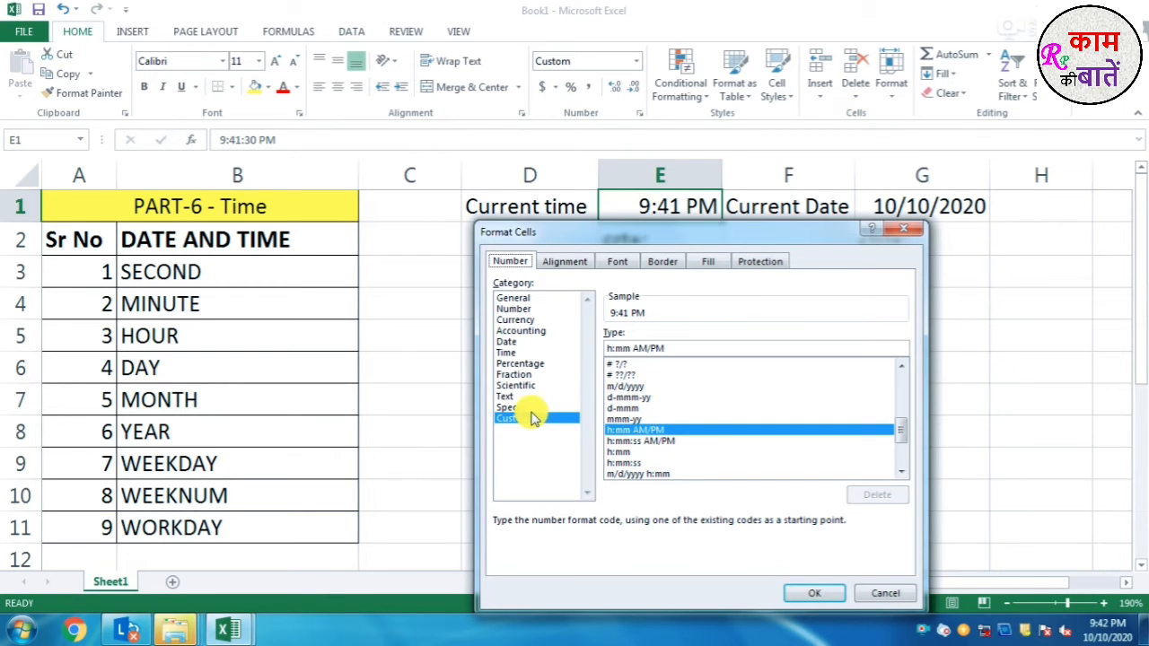
left_click(629, 463)
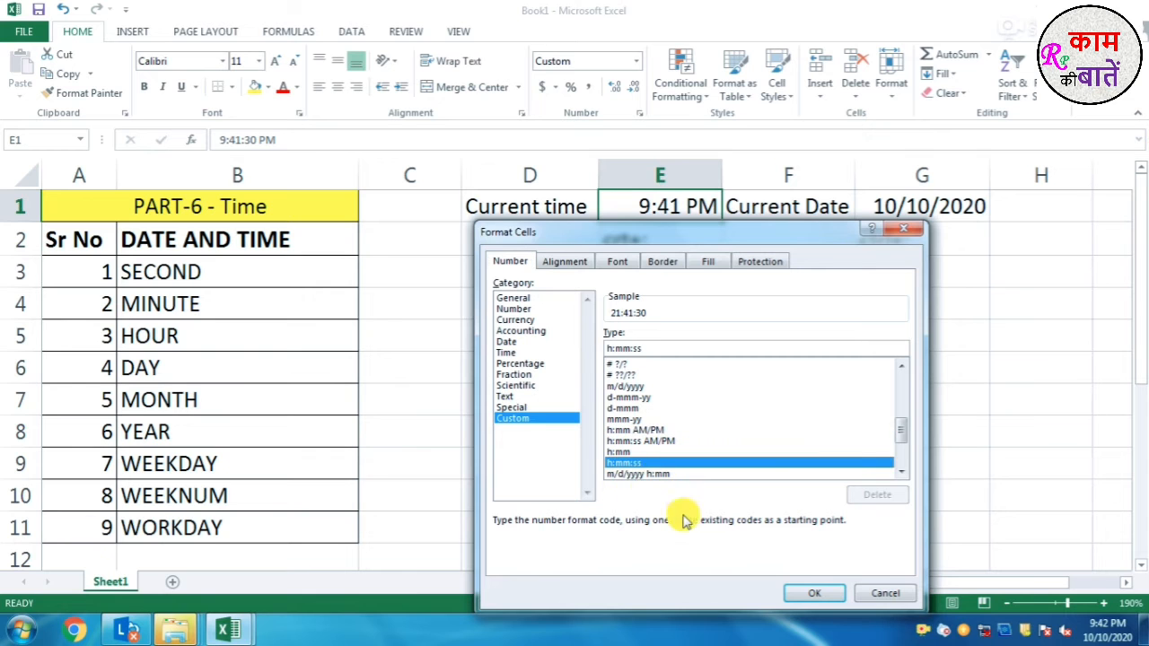
left_click(812, 592)
left_click(727, 492)
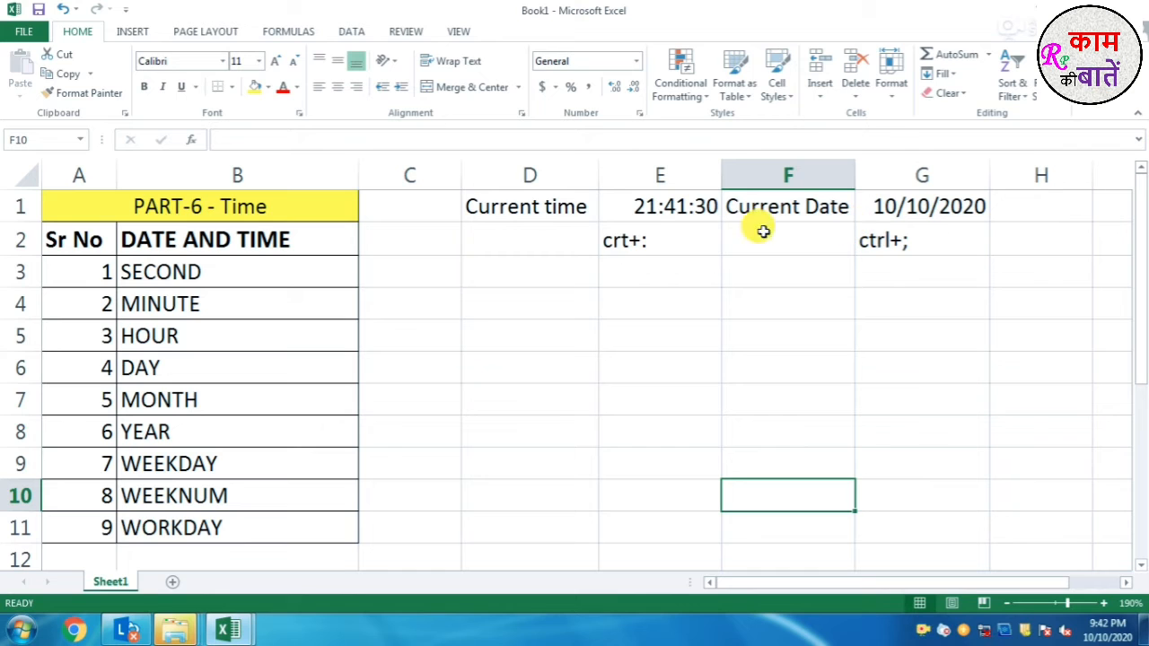
Enter the formula =SECOND(E1) in cell C3, beside the SECOND label.
left_click(395, 269)
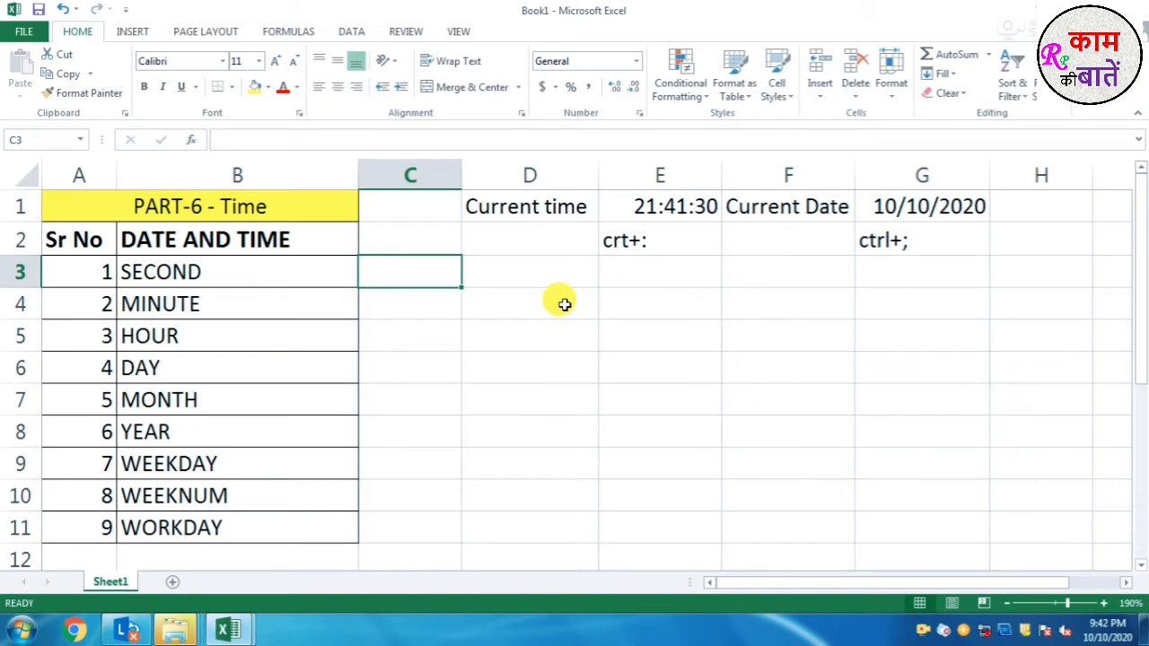
type("=seci")
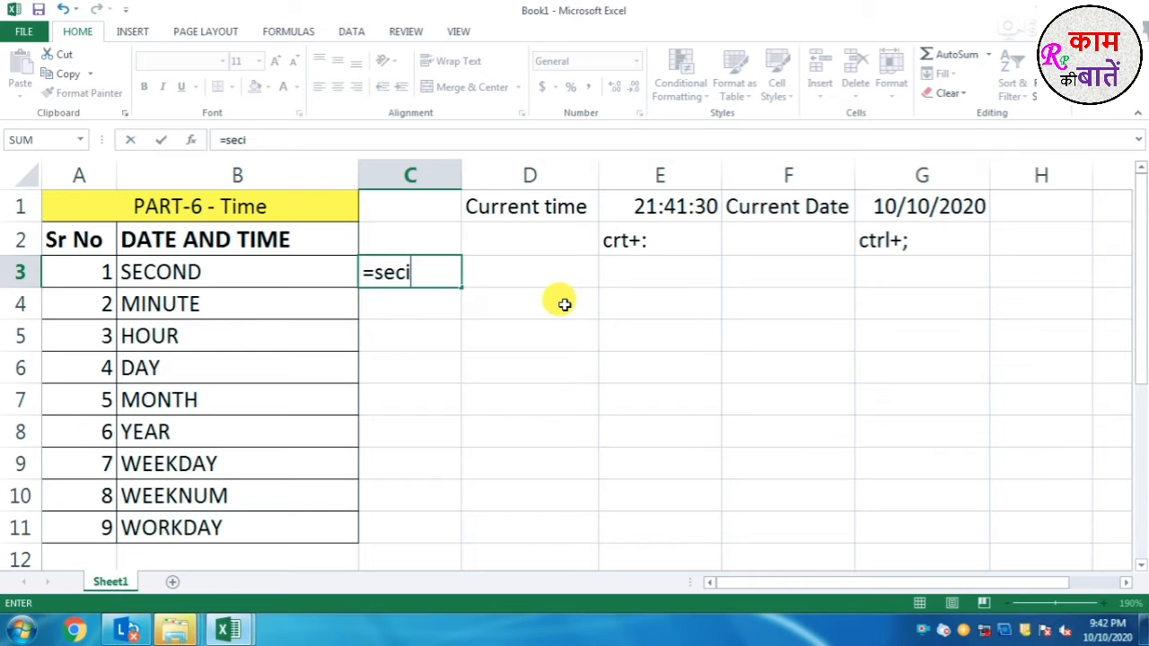
key("BackSpace")
type("ond")
key("Tab")
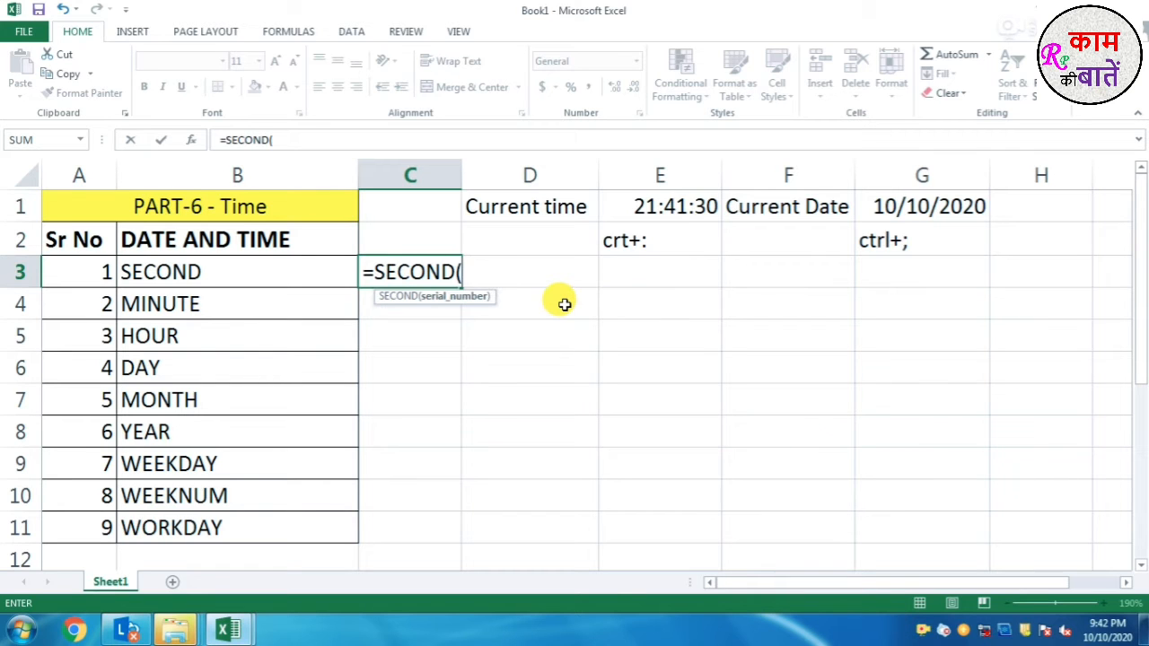
left_click(644, 204)
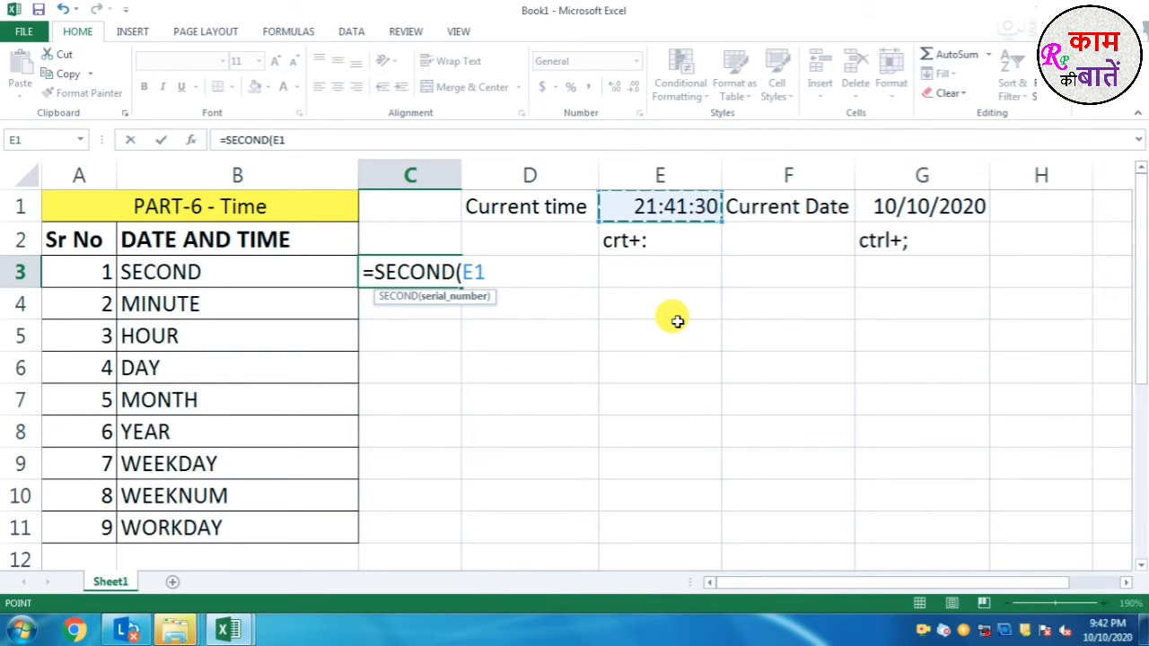
key("Return")
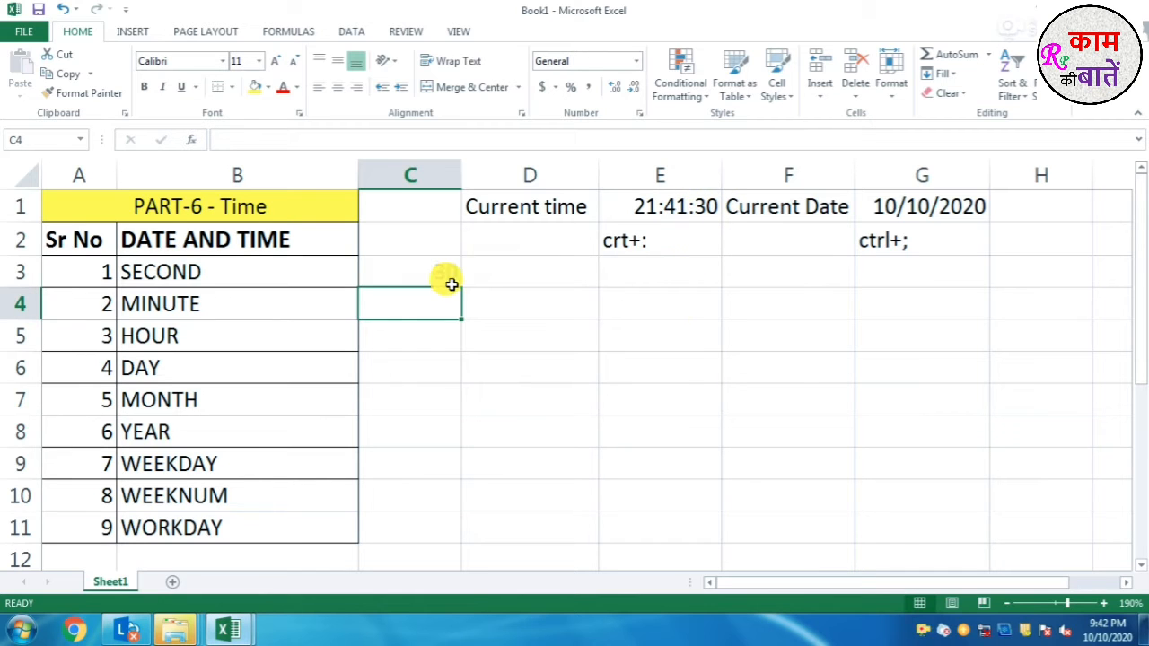
Enter the formula =MINUTE(E1) in cell C4, beside the MINUTE label.
type("=minue")
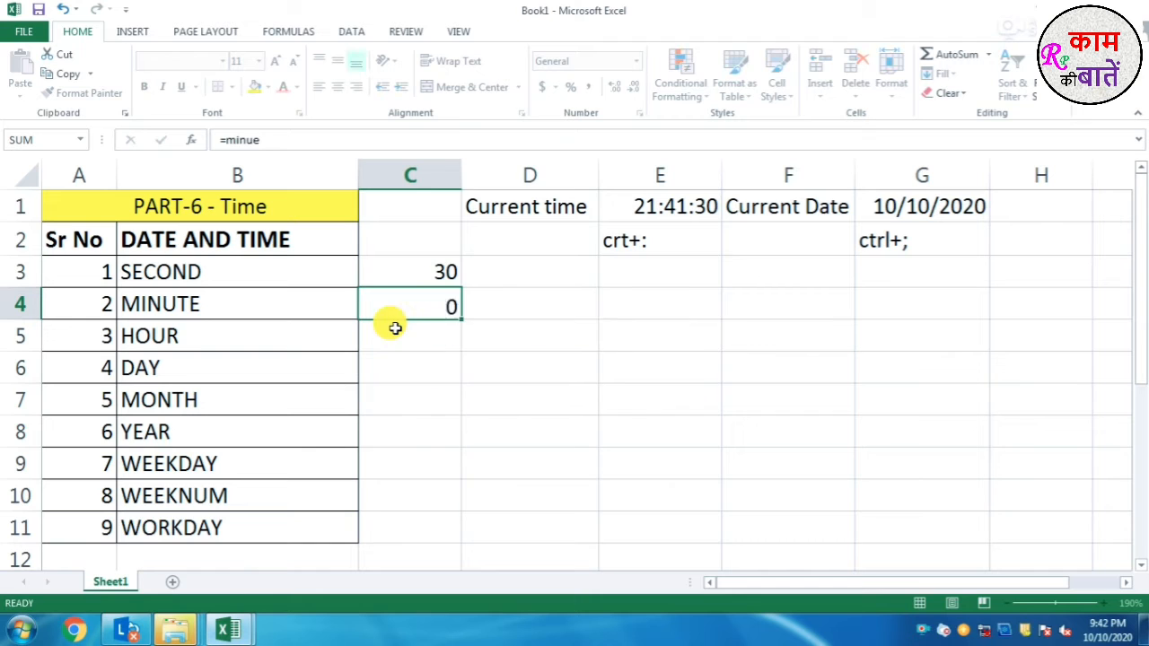
key("Tab")
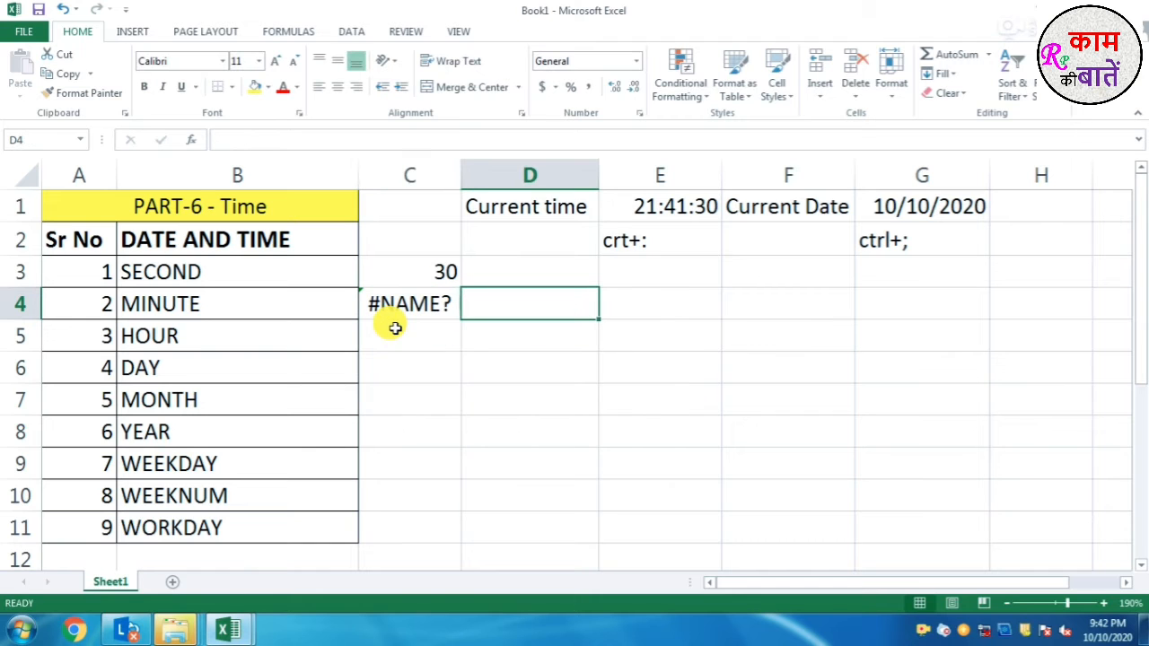
left_click(401, 308)
type("=mi")
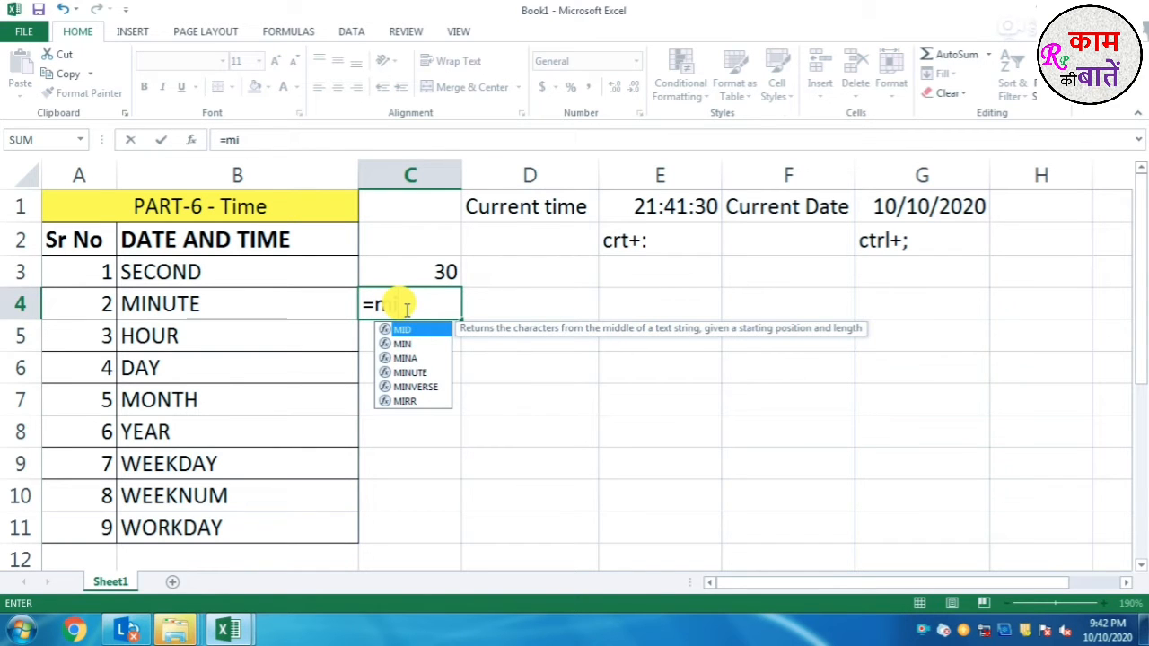
type("nu")
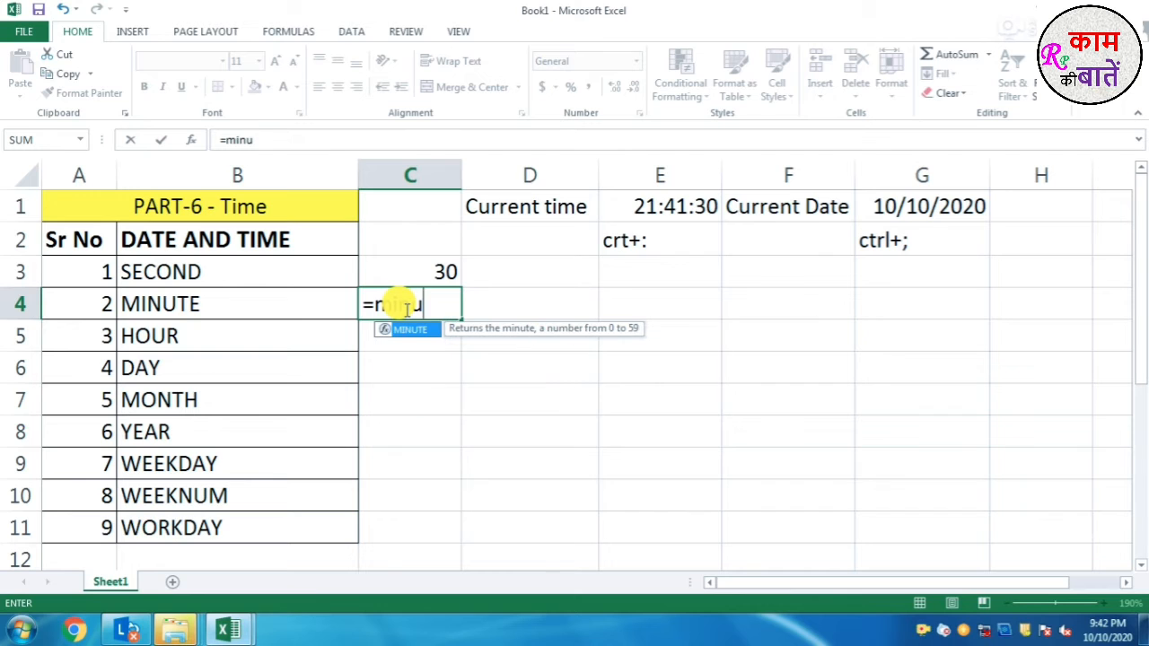
key("Tab")
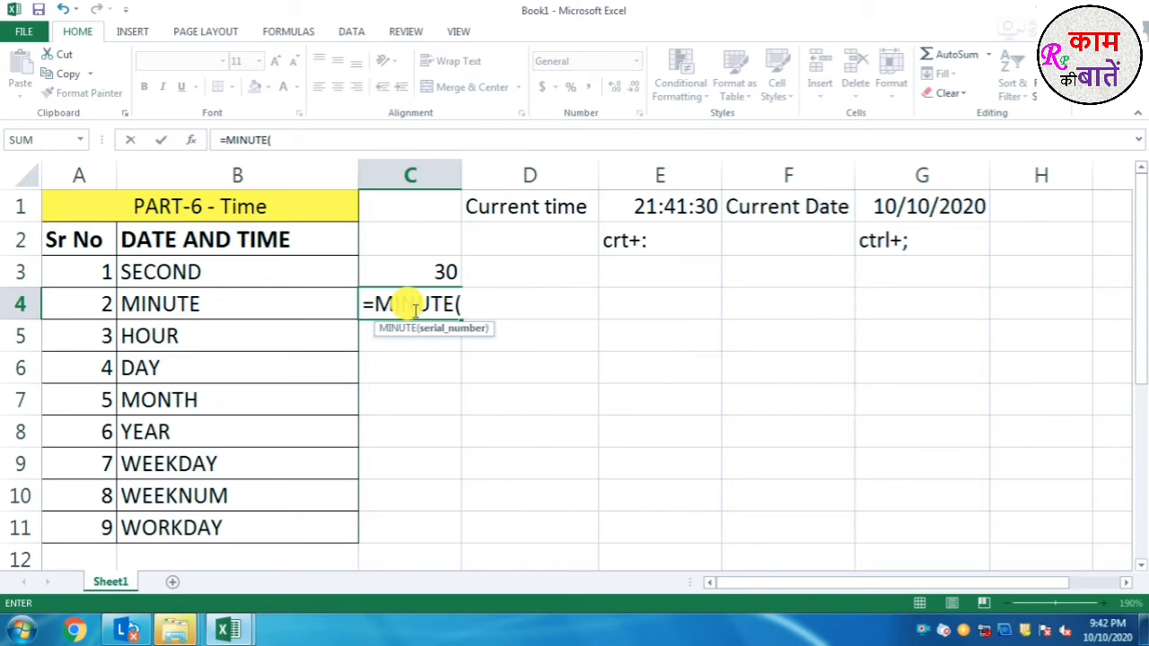
left_click(645, 213)
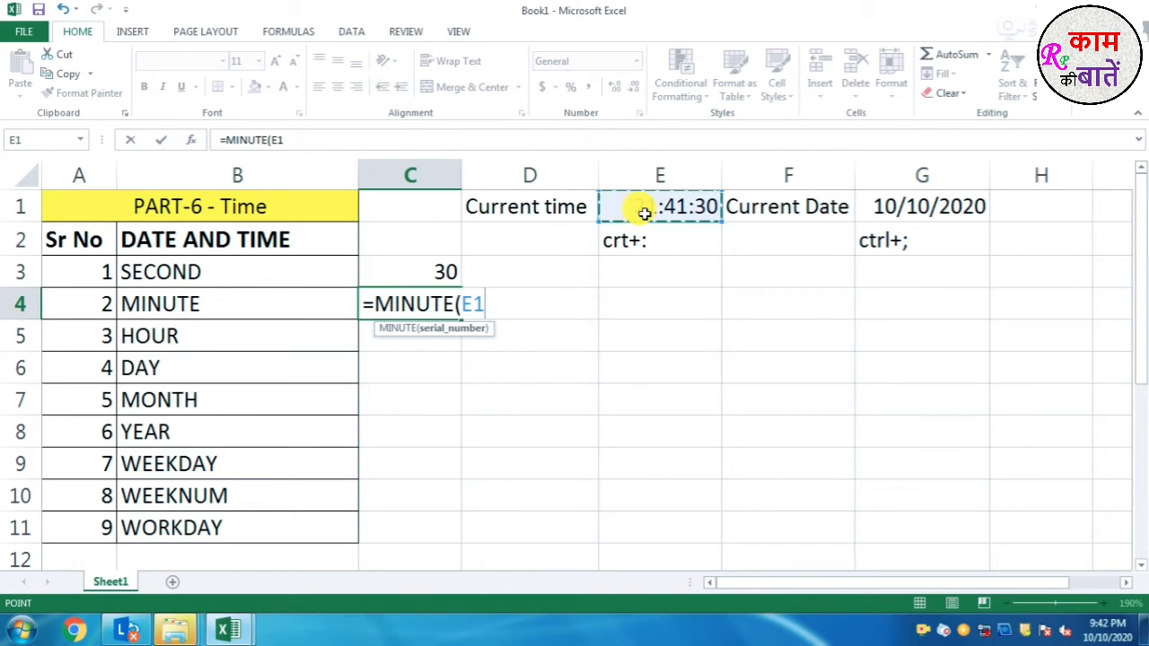
type(")")
key("Return")
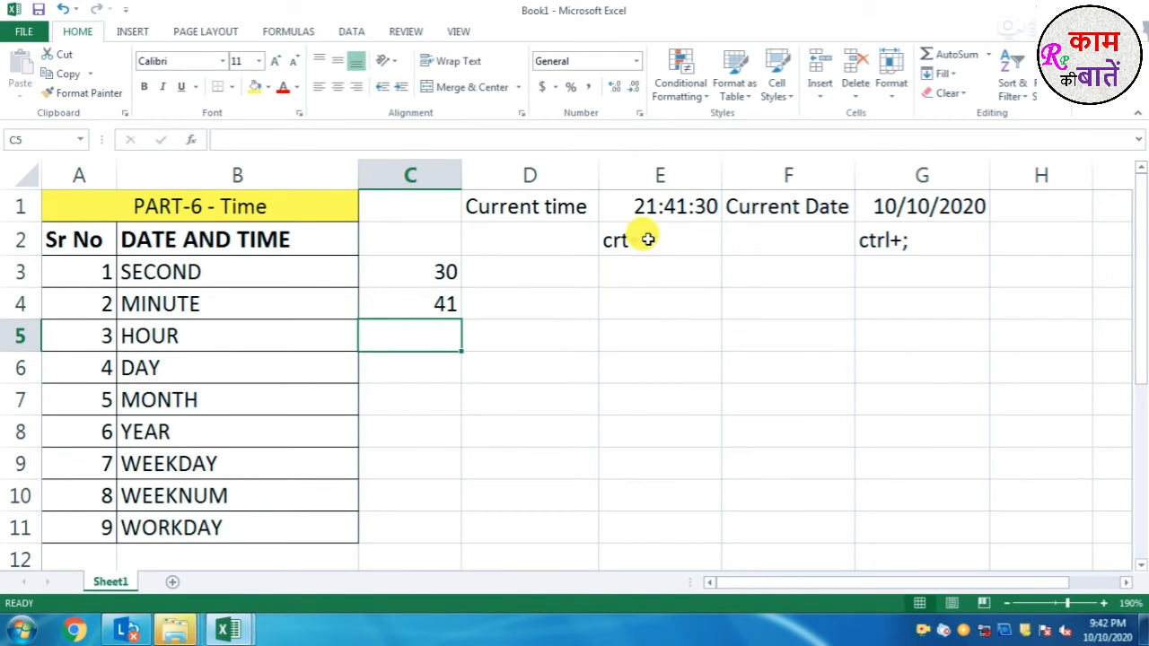
Enter the formula =HOUR(E1) in cell C5, beside the HOUR label.
type("=")
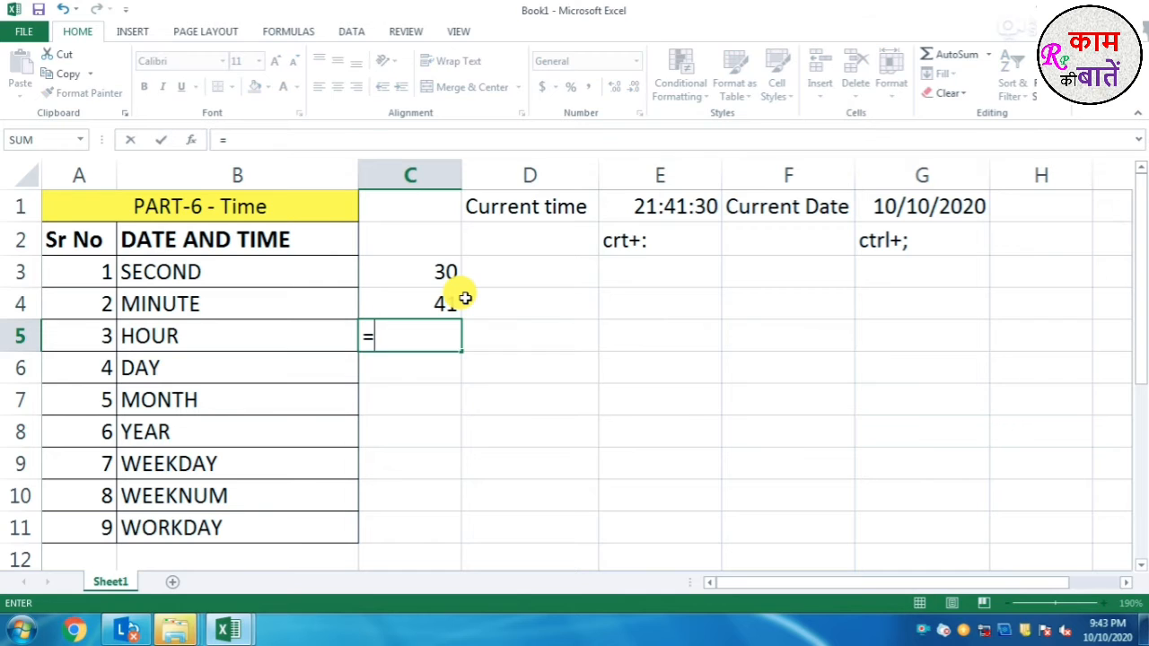
type("hour")
key("Tab")
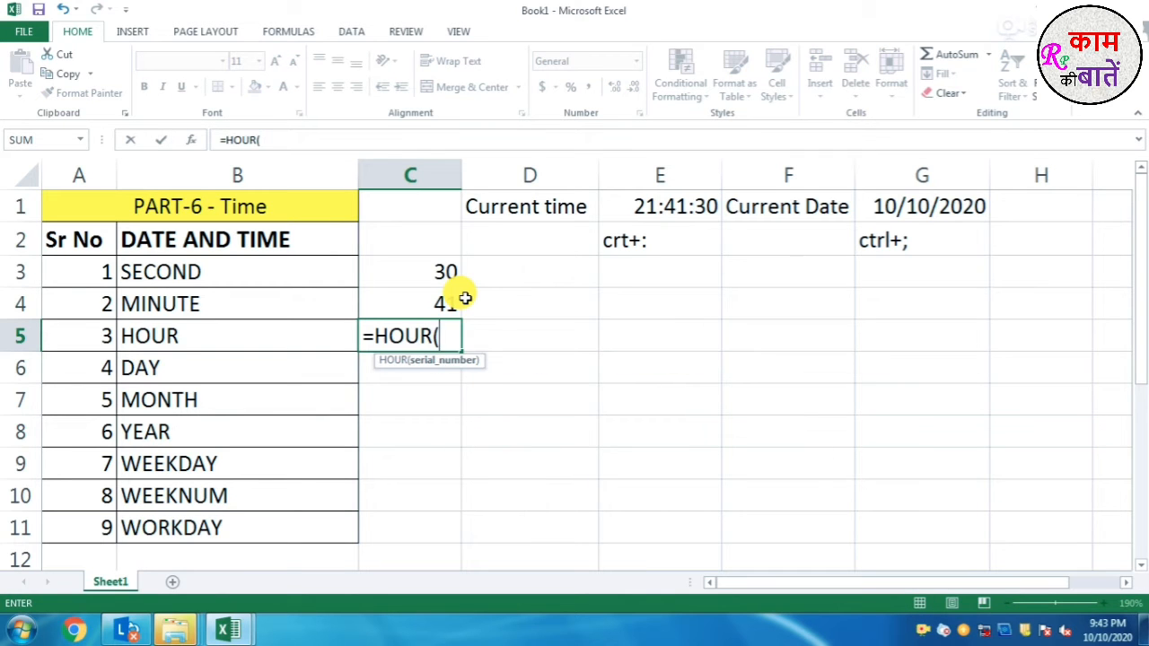
left_click(623, 201)
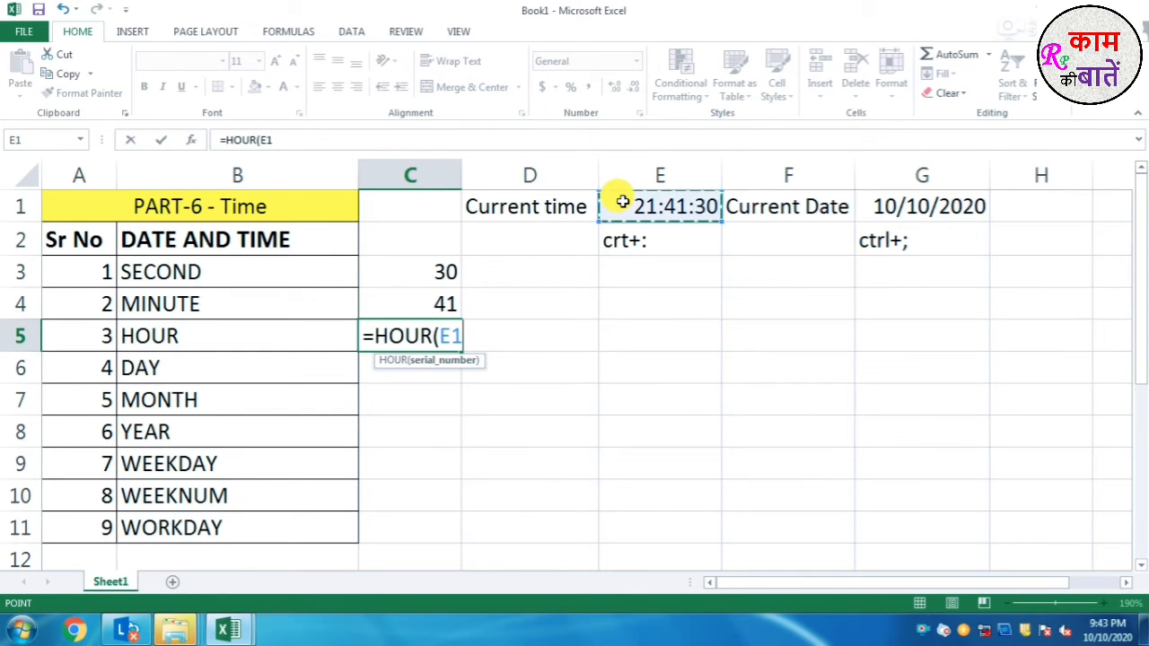
type(")")
key("Return")
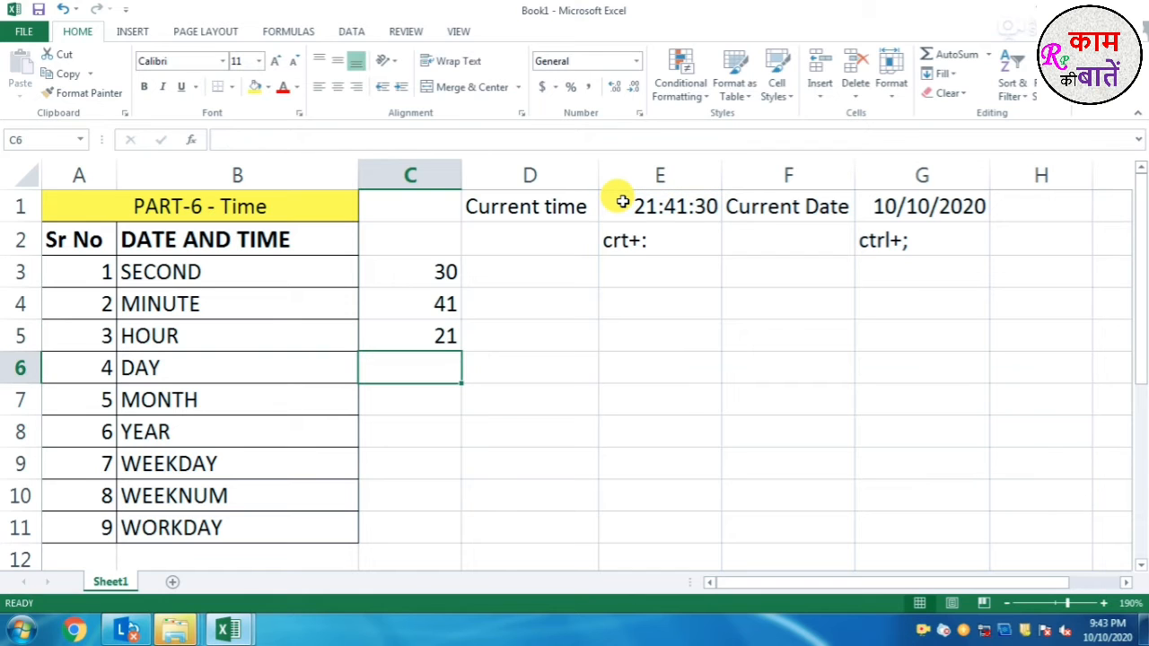
Review the SECOND, MINUTE and HOUR formulas in C3:C5 and the DAY, MONTH and YEAR labels in B6:B8.
left_click(444, 336)
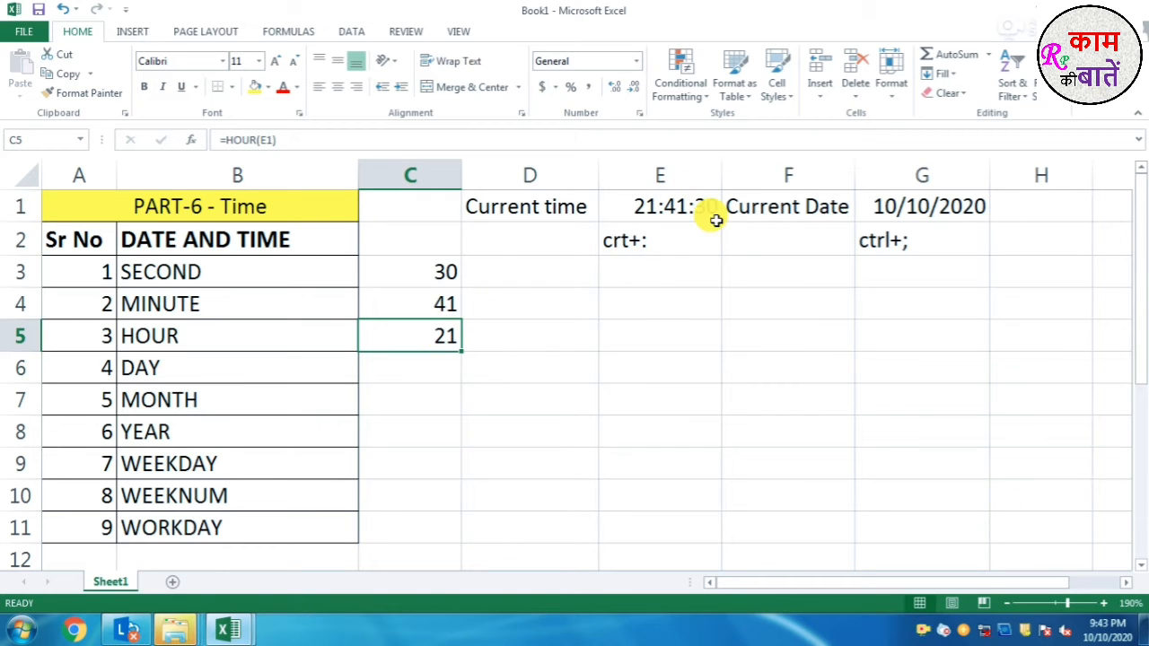
left_click(459, 271)
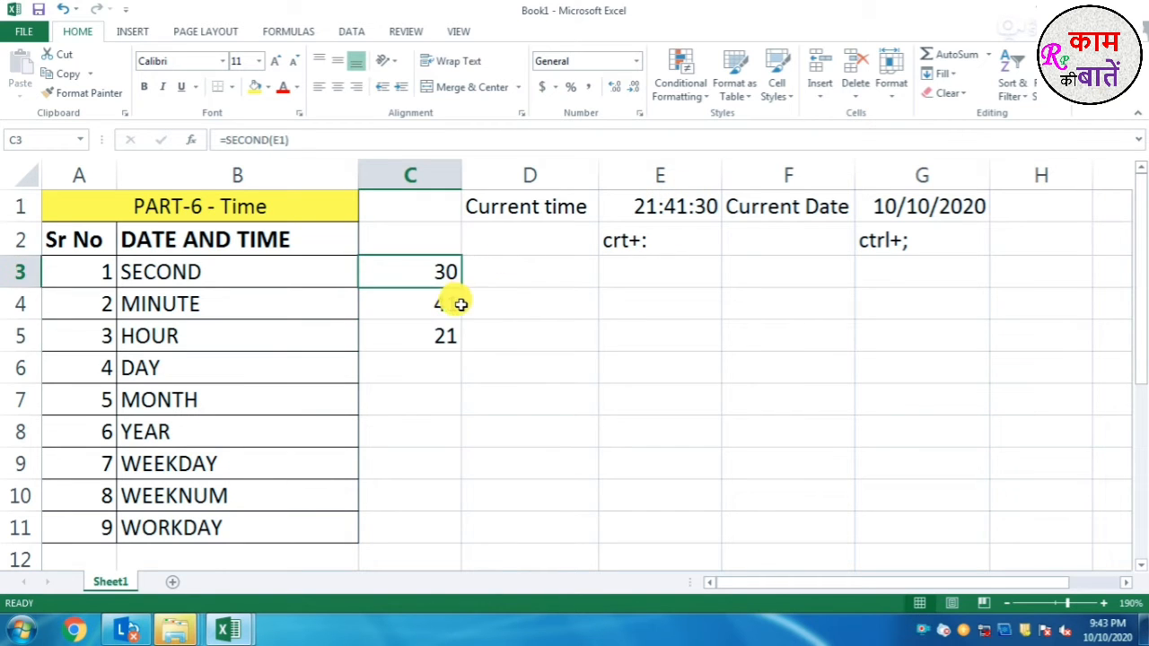
left_click(452, 304)
left_click(450, 346)
left_click(448, 366)
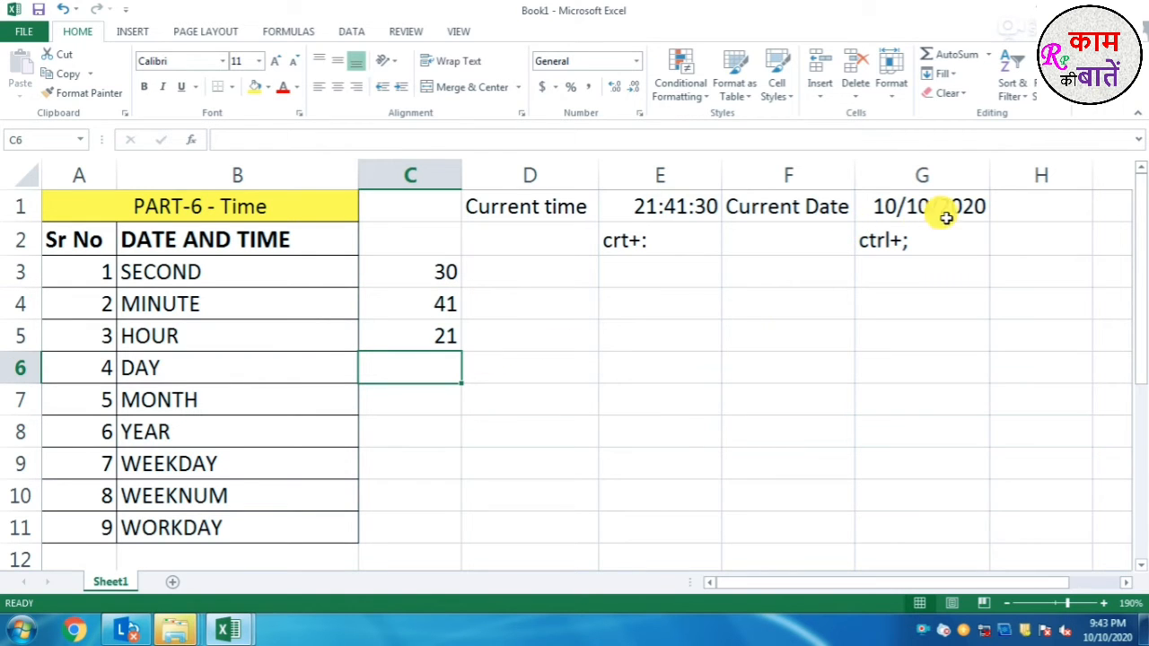
left_click(185, 379)
left_click(225, 403)
left_click(231, 431)
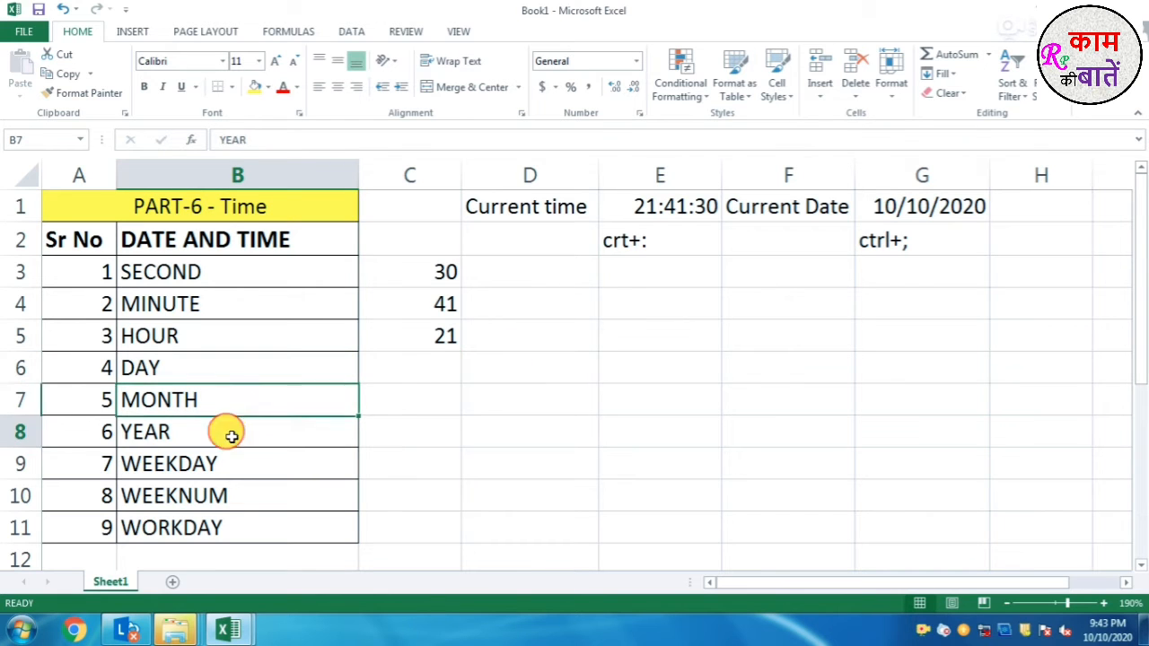
Enter the formula =DAY(G1) in cell C6 to extract the day from the current date.
left_click(399, 369)
type("=da")
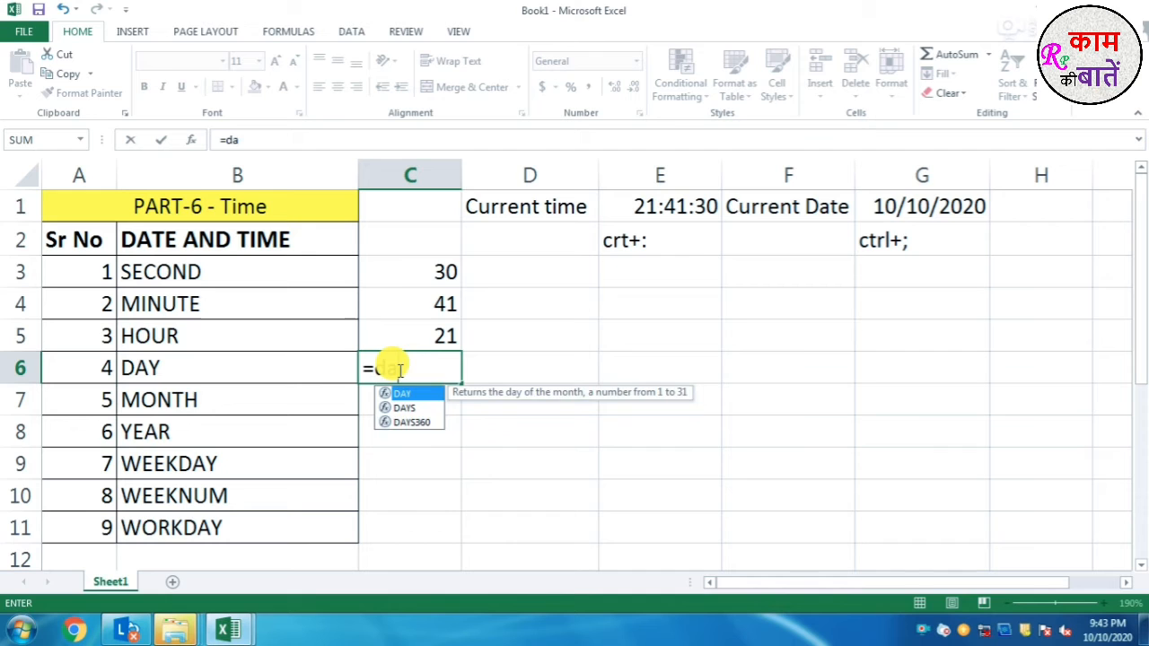
key("Tab")
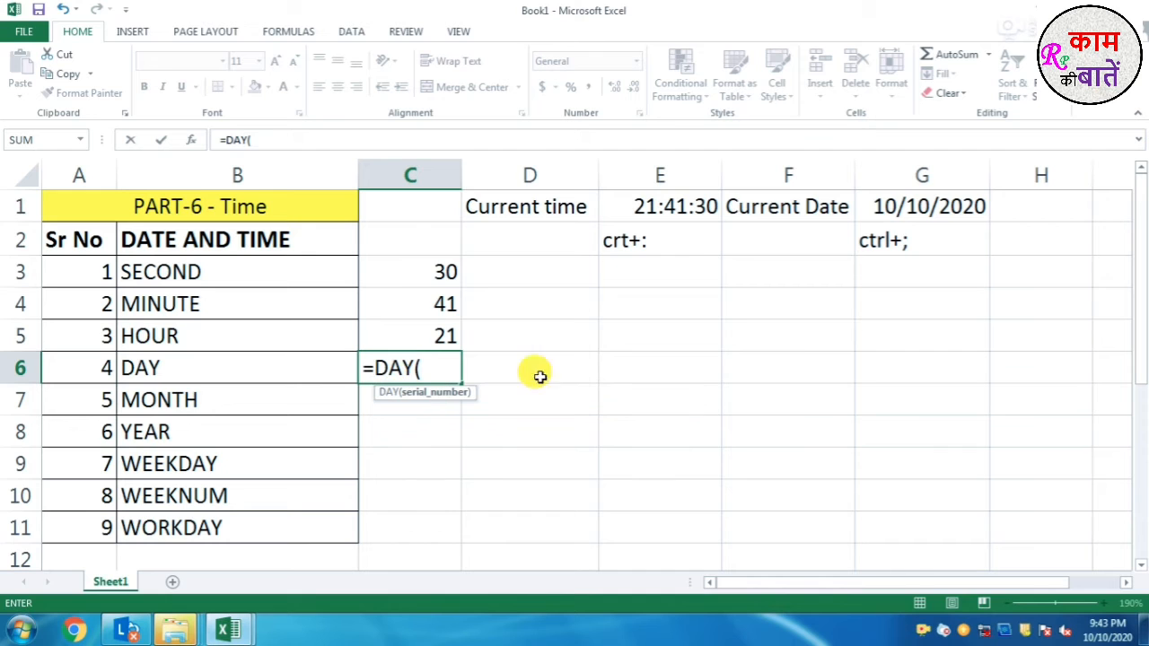
left_click(932, 206)
key("Return")
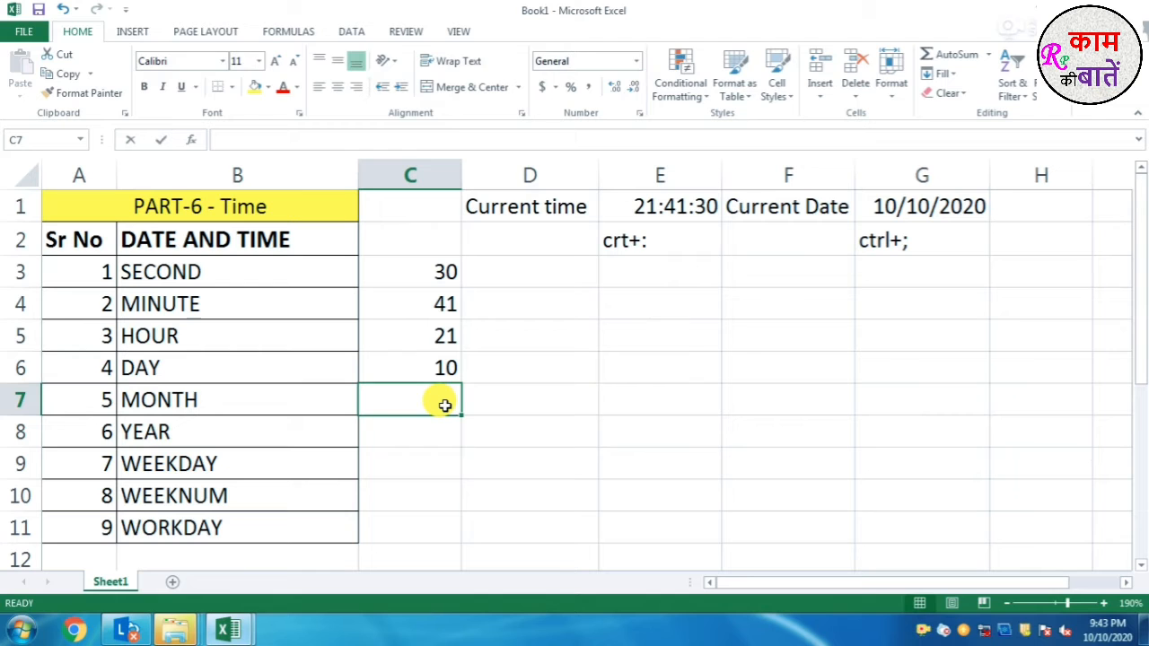
Enter the formula =MONTH(G1) in cell C7, beside the MONTH label.
type("=day")
key("BackSpace")
key("BackSpace")
key("BackSpace")
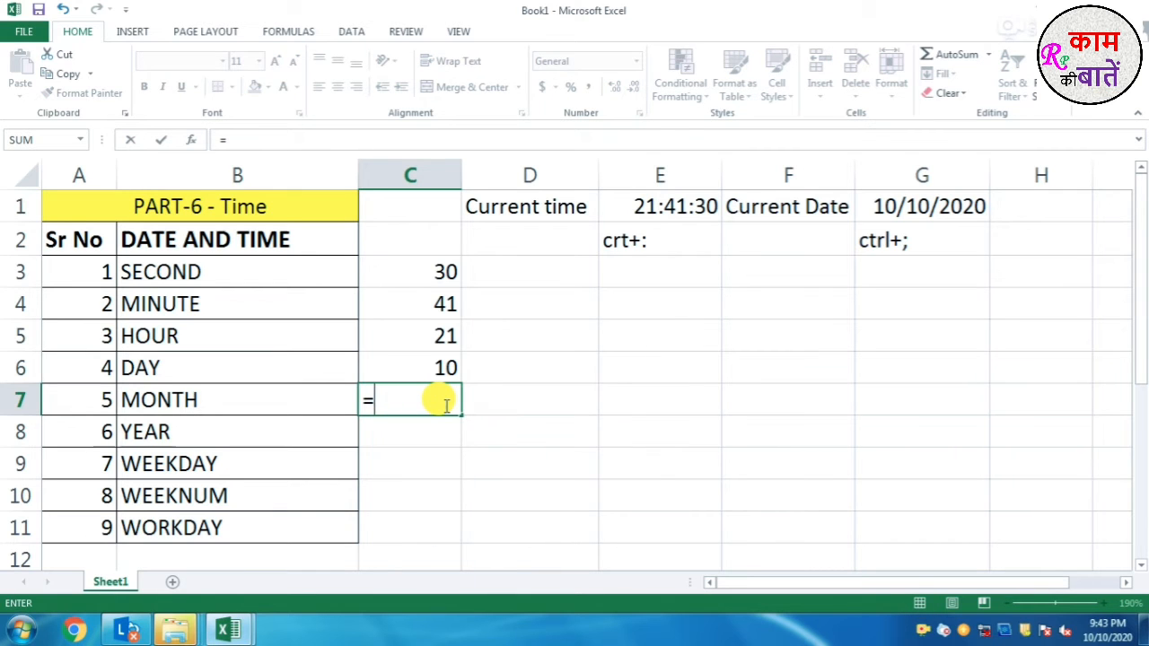
type("month")
key("Tab")
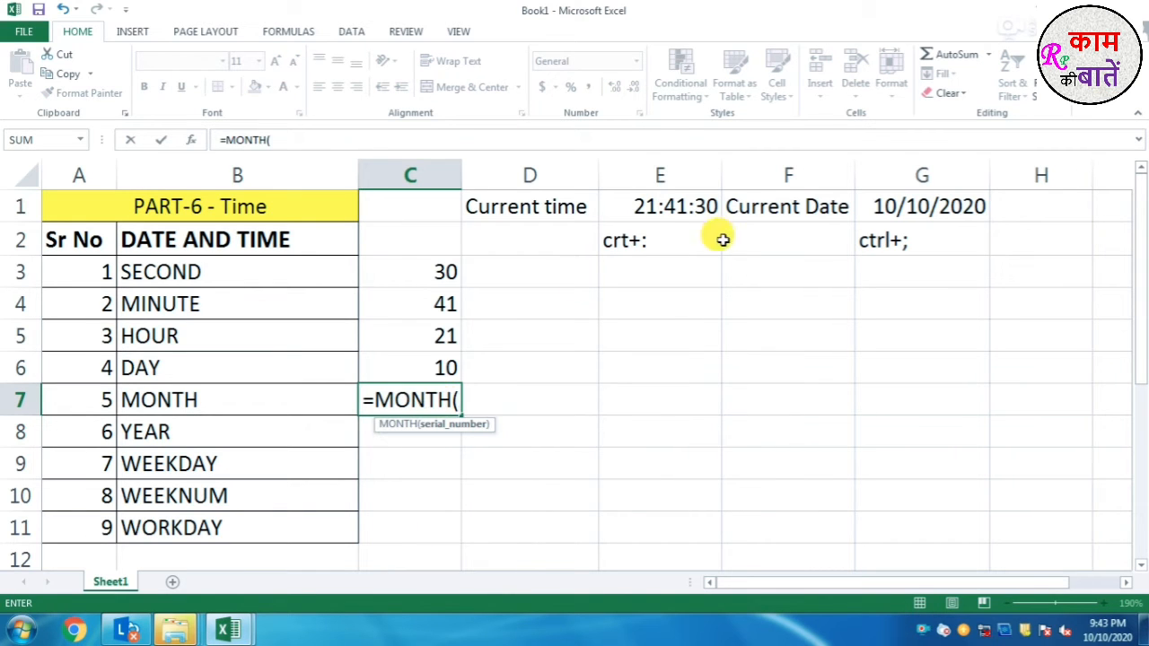
left_click(887, 205)
key("Return")
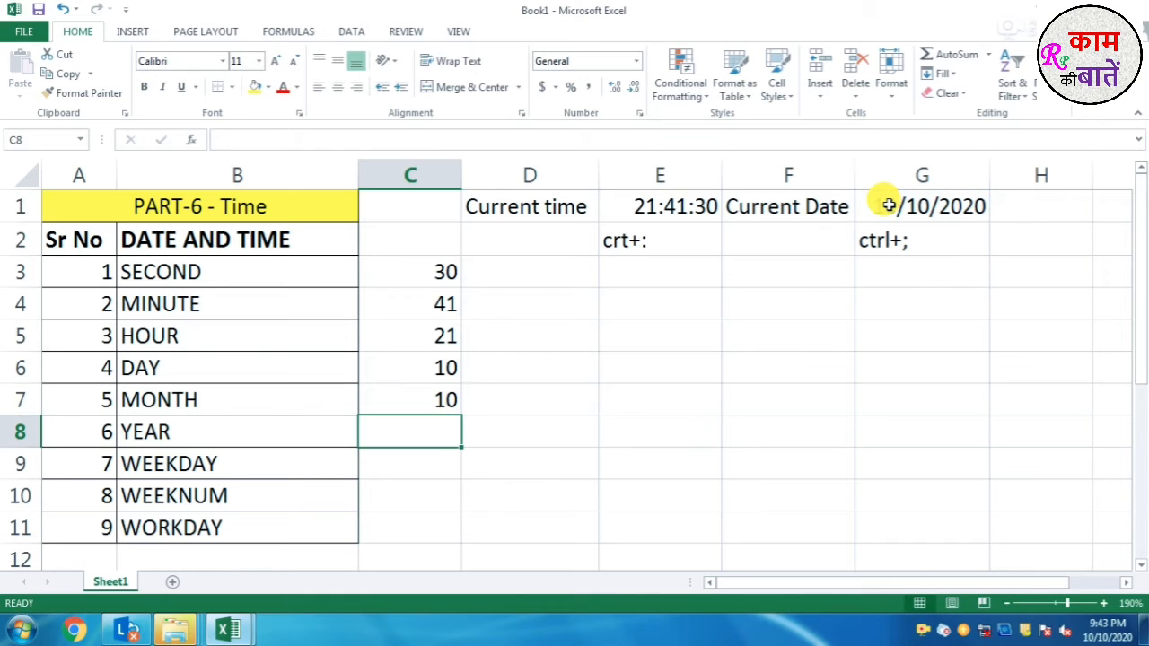
Enter the formula =YEAR(G1) in cell C8, beside the YEAR label.
type("=")
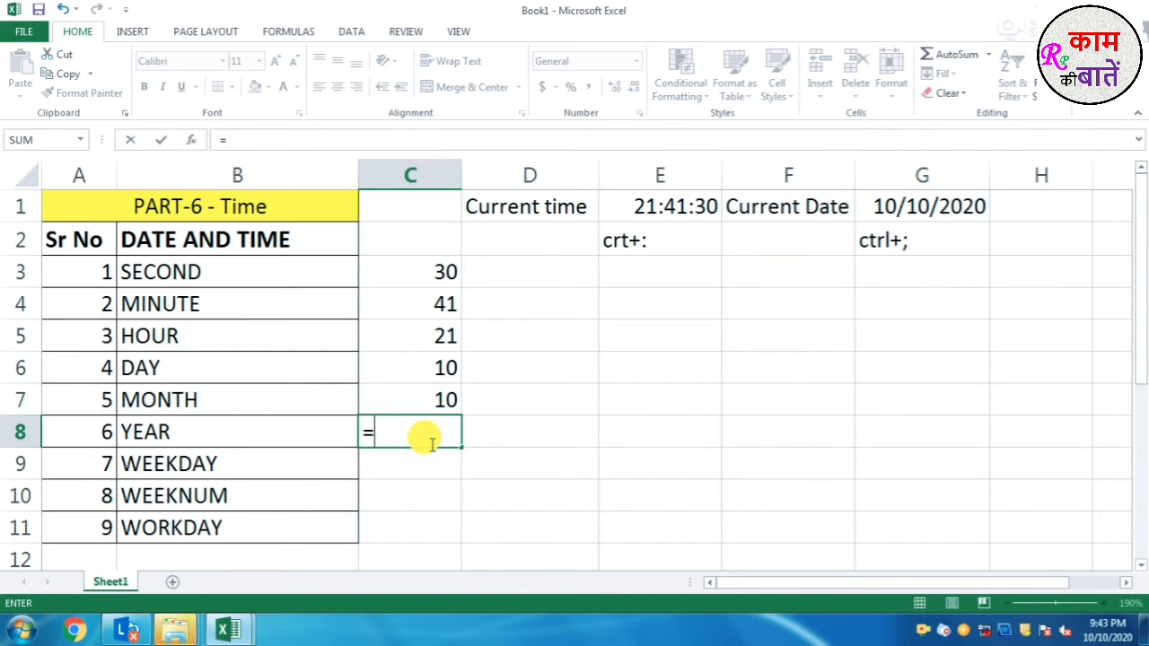
type("yea")
key("Tab")
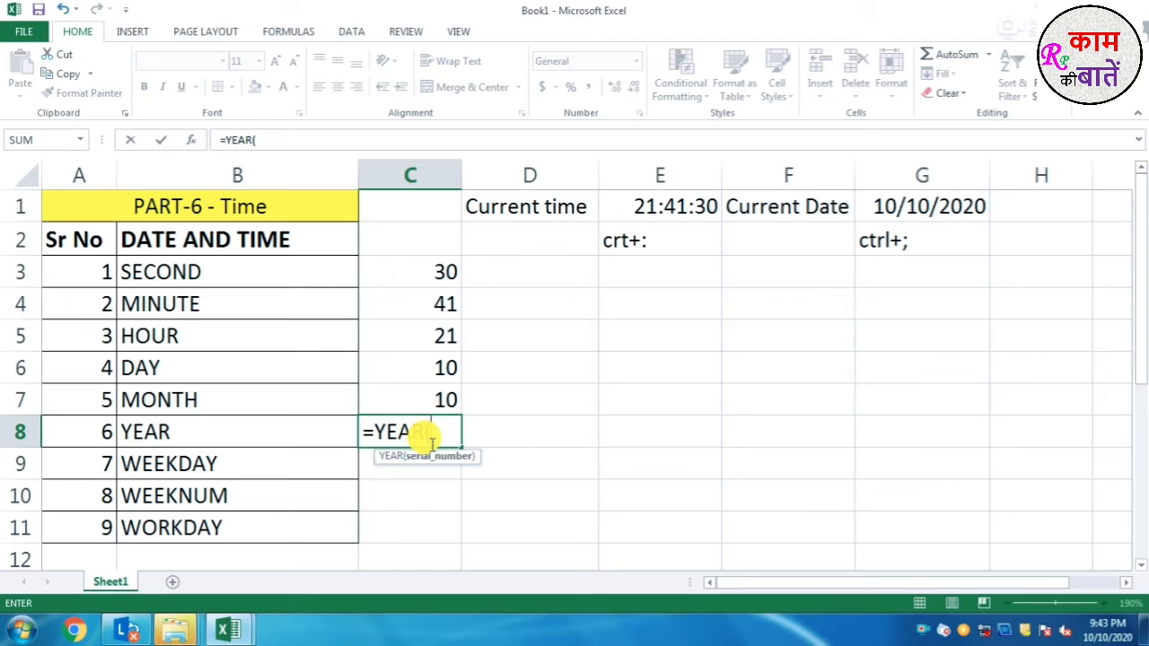
left_click(926, 210)
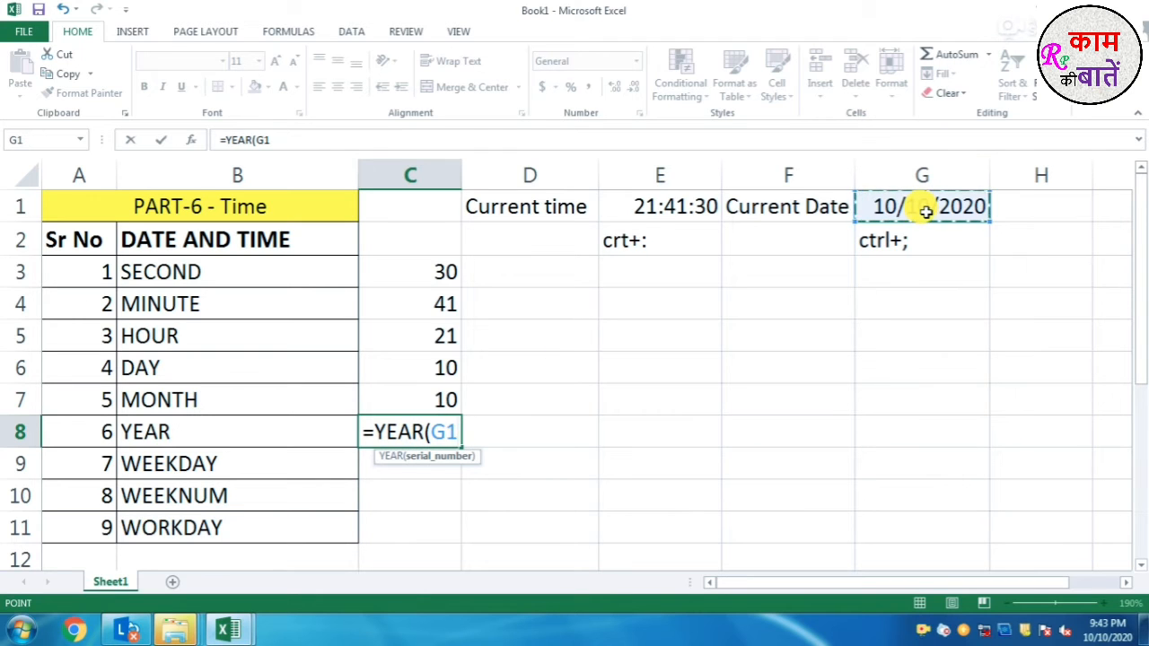
key("Return")
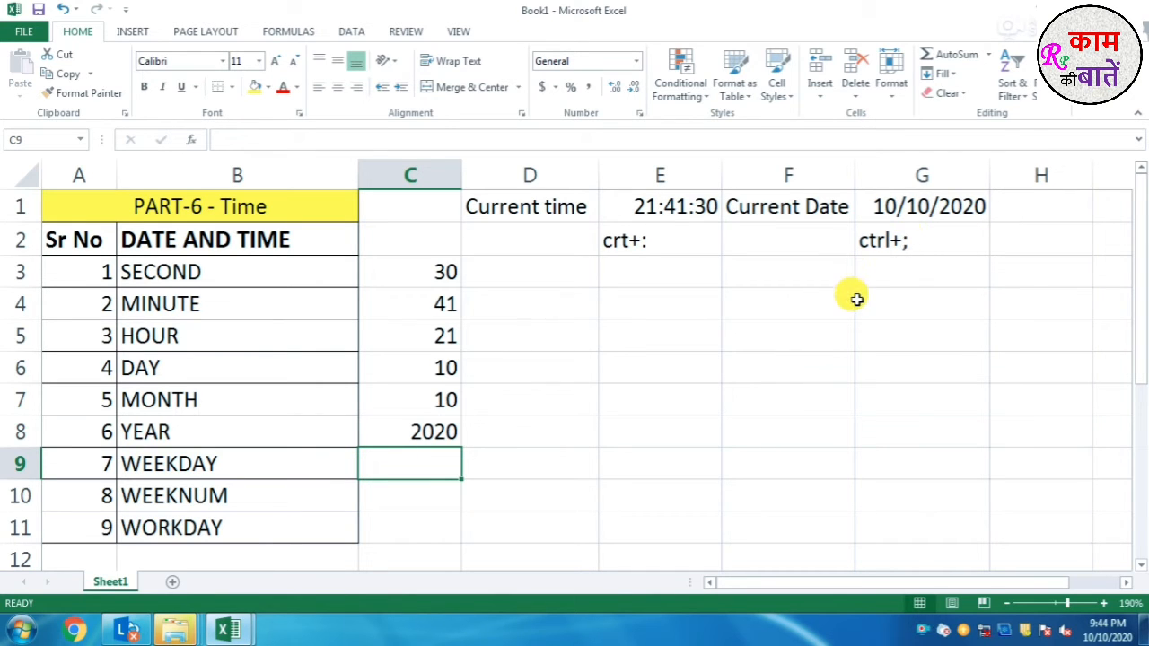
Enter the formula =WEEKDAY(G1,2) in cell C9, using the return type that counts Monday as 1 through Sunday as 7.
type("=w")
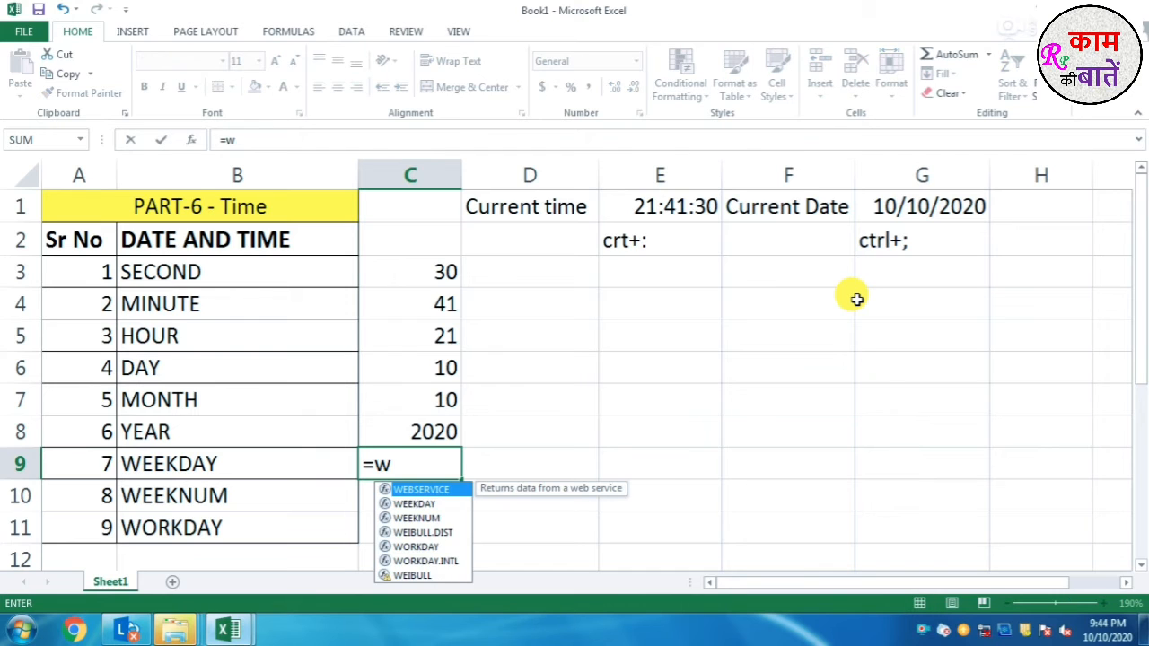
type("eekday")
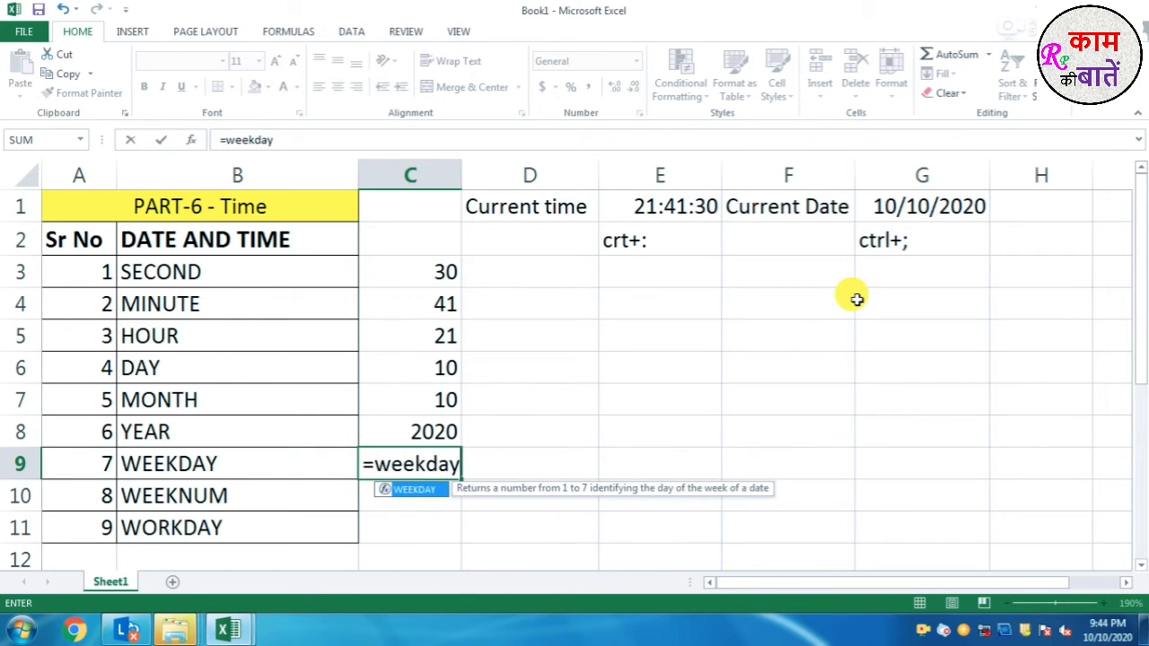
key("Tab")
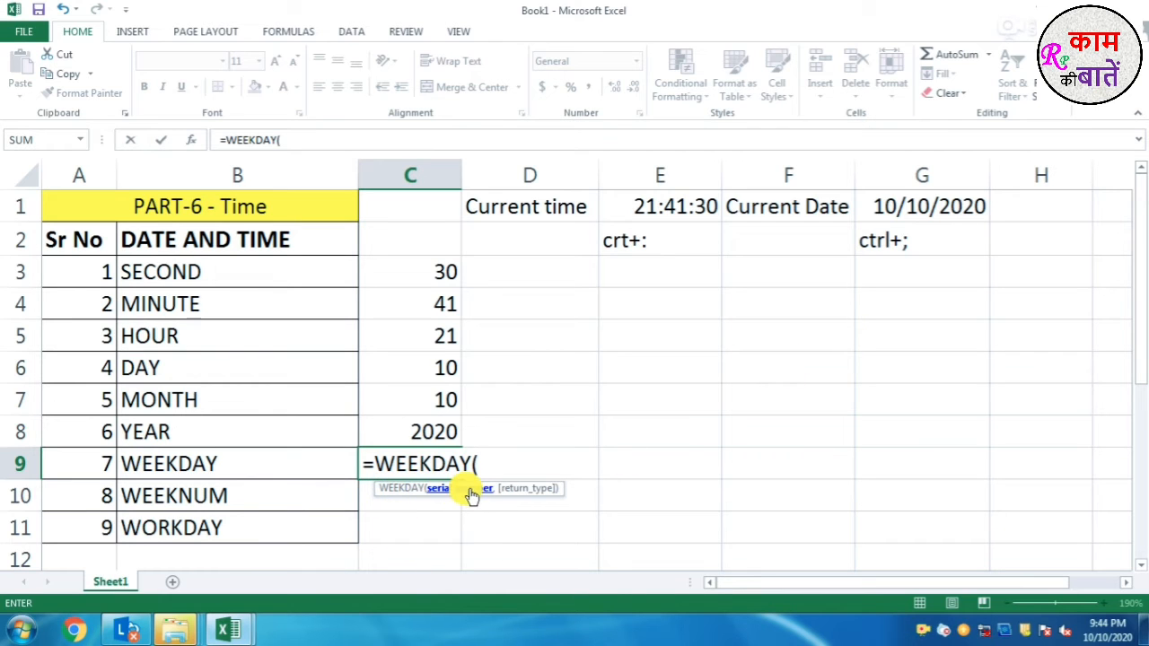
left_click(914, 206)
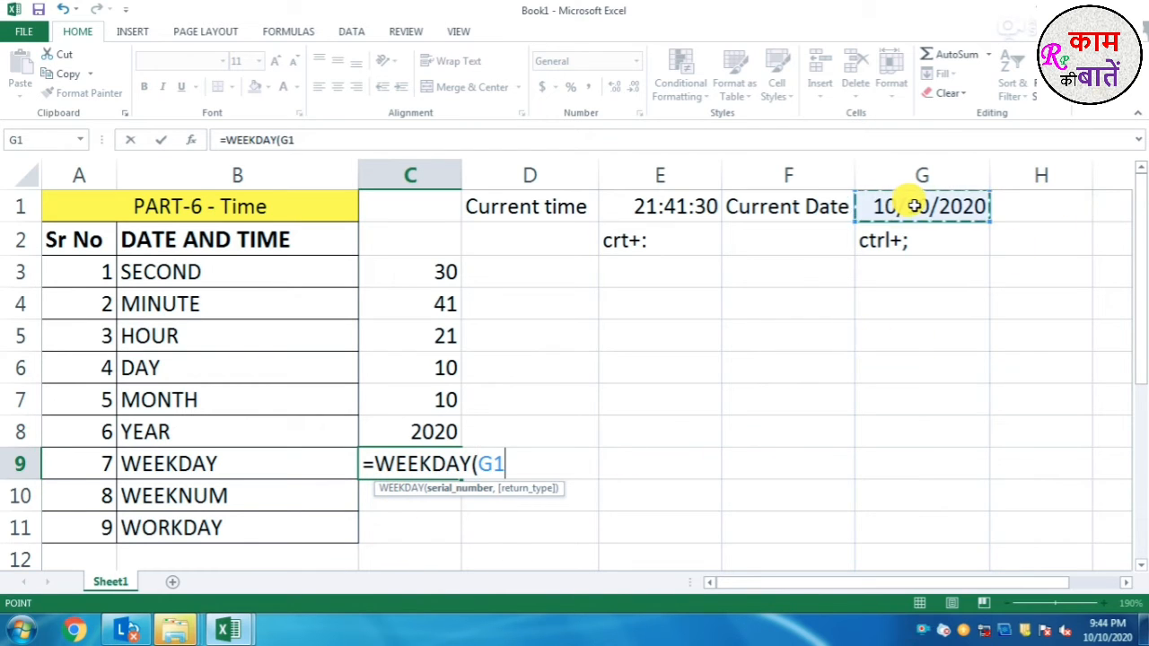
type(",2")
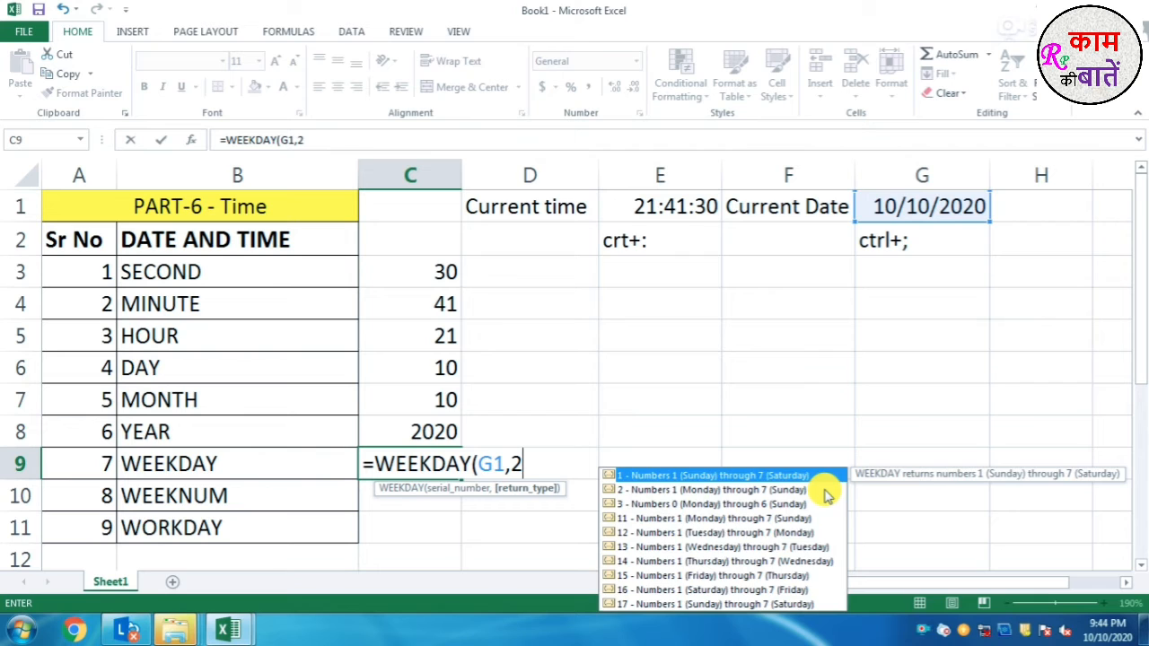
type(")")
key("Return")
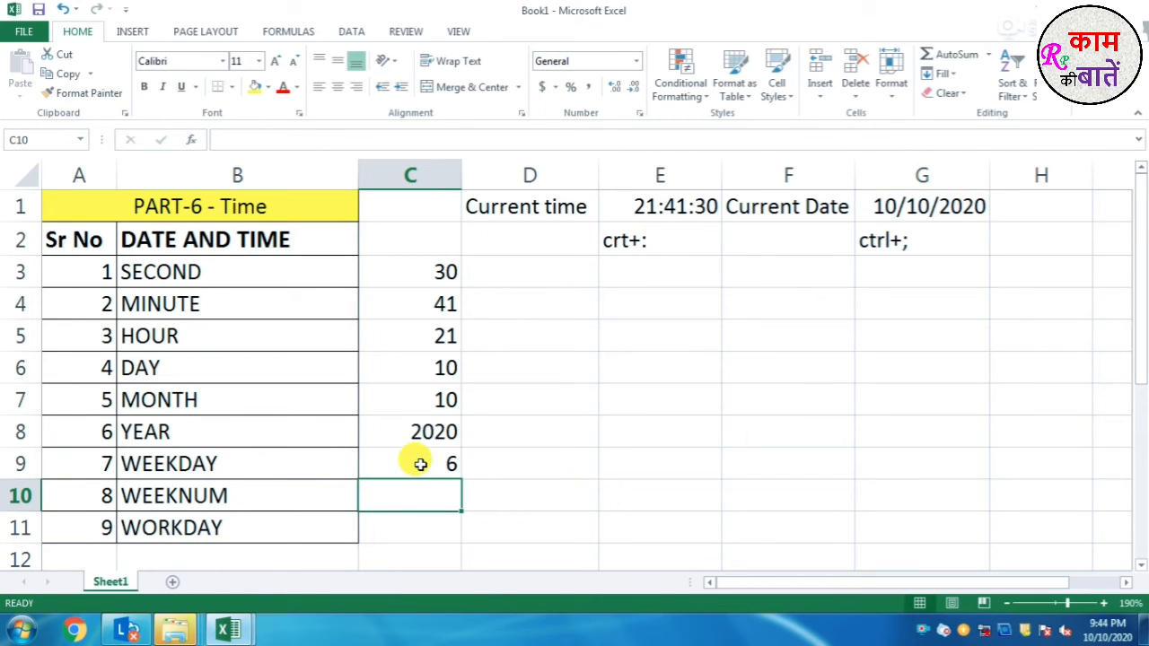
Enter Saturday in cell D9 beside the WEEKDAY result and open the system calendar to check the day.
left_click(413, 462)
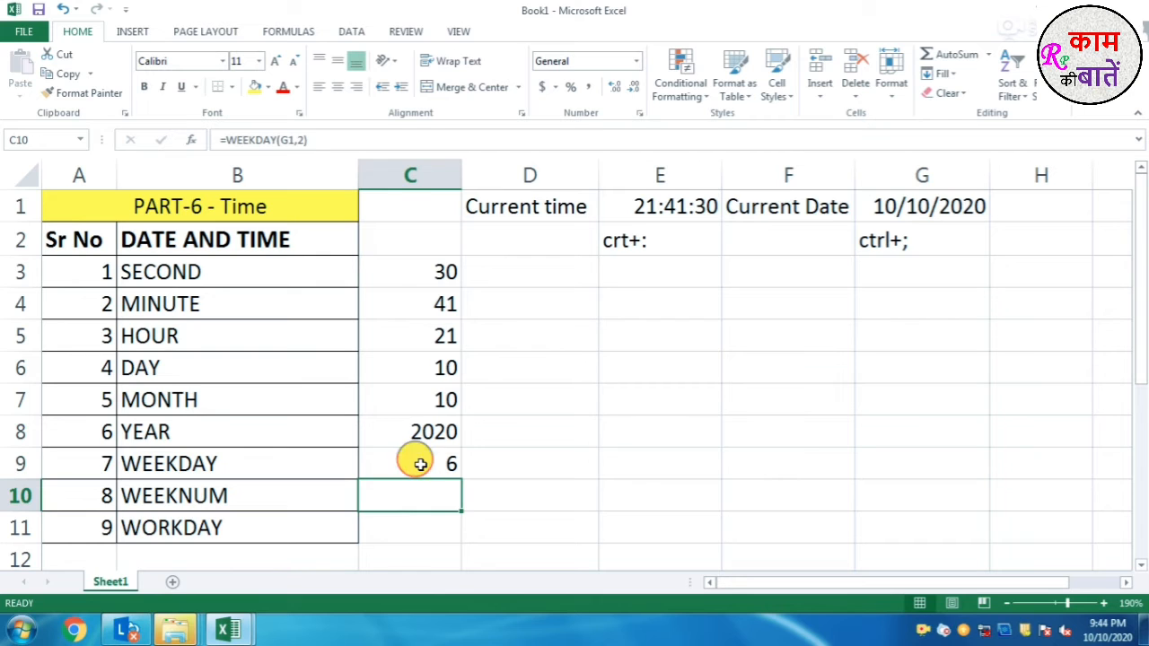
left_click(514, 463)
type("satur")
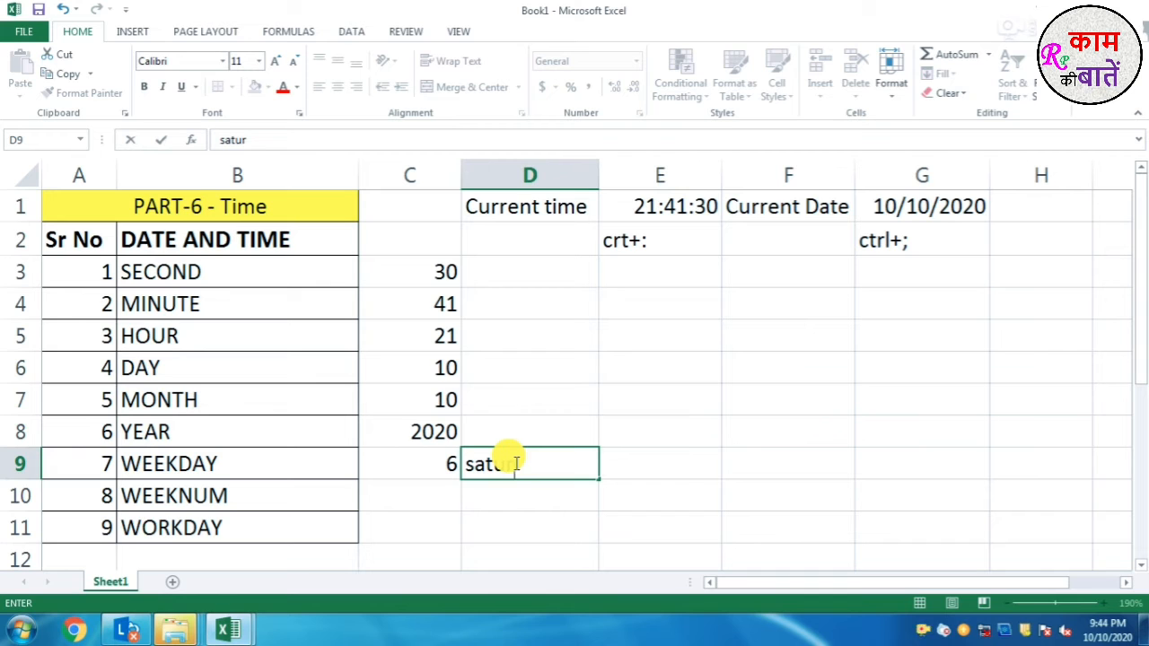
type("day")
key("Return")
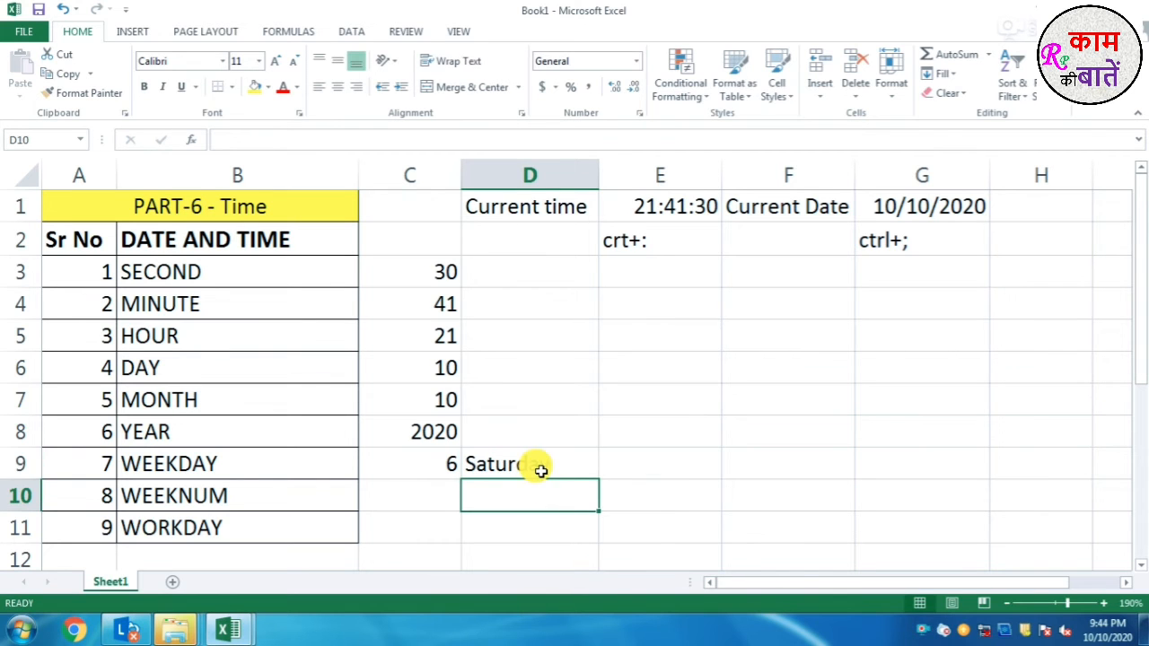
left_click(1106, 629)
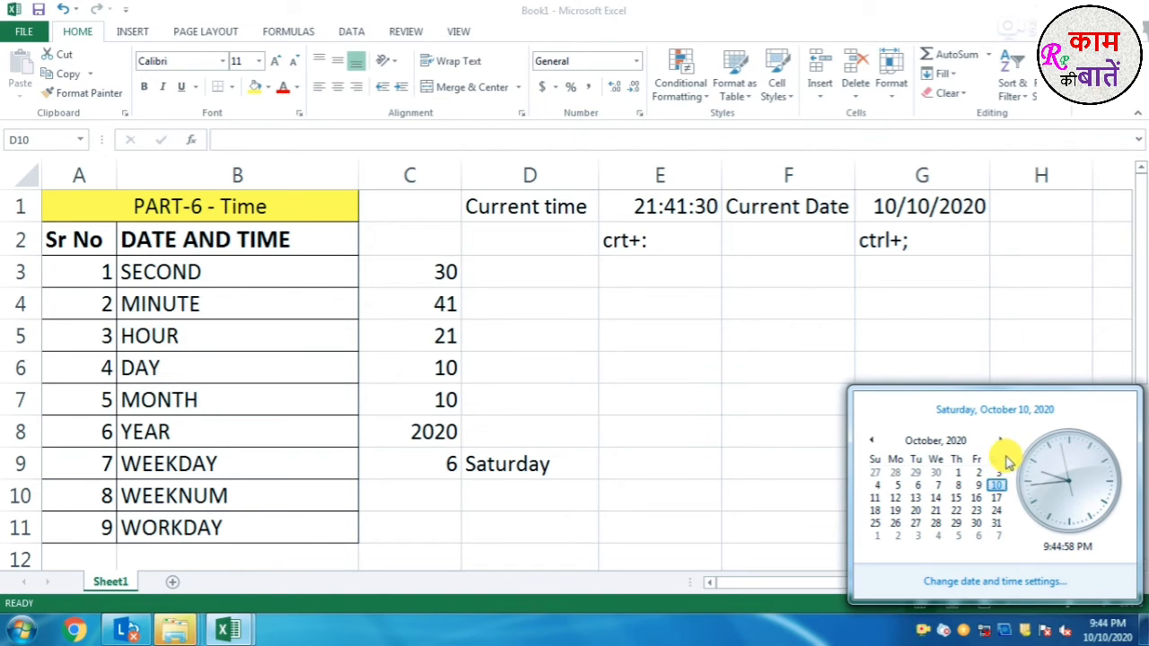
Close the system calendar and change the current date in cell G1 to 10/08/2020.
left_click(1032, 337)
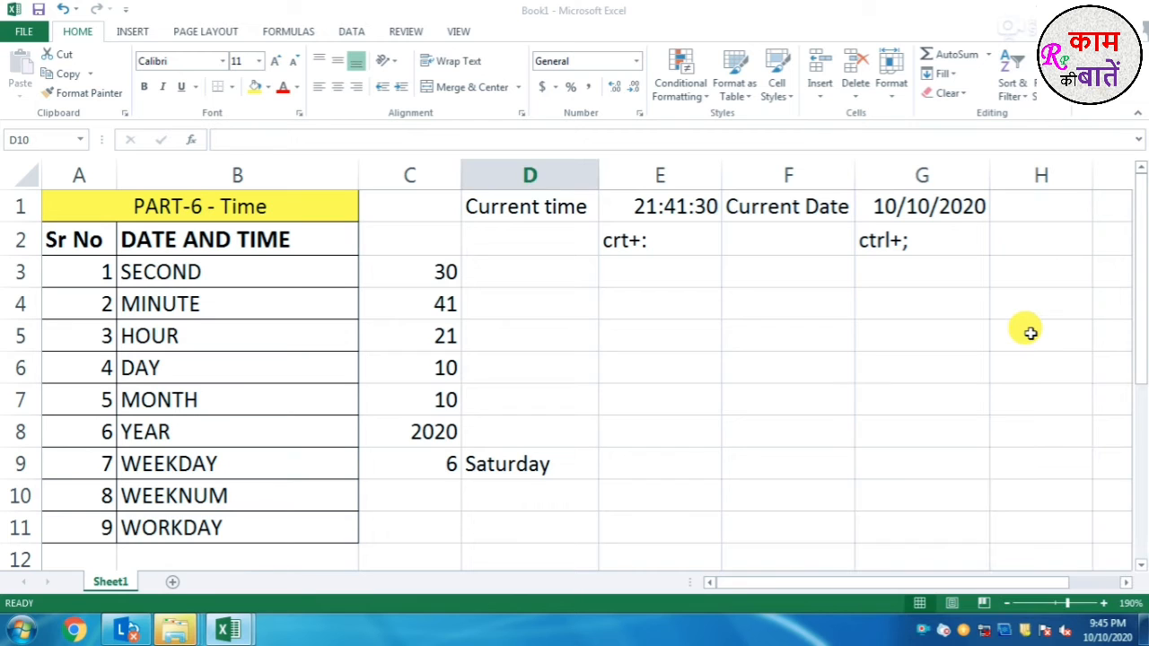
double_click(914, 205)
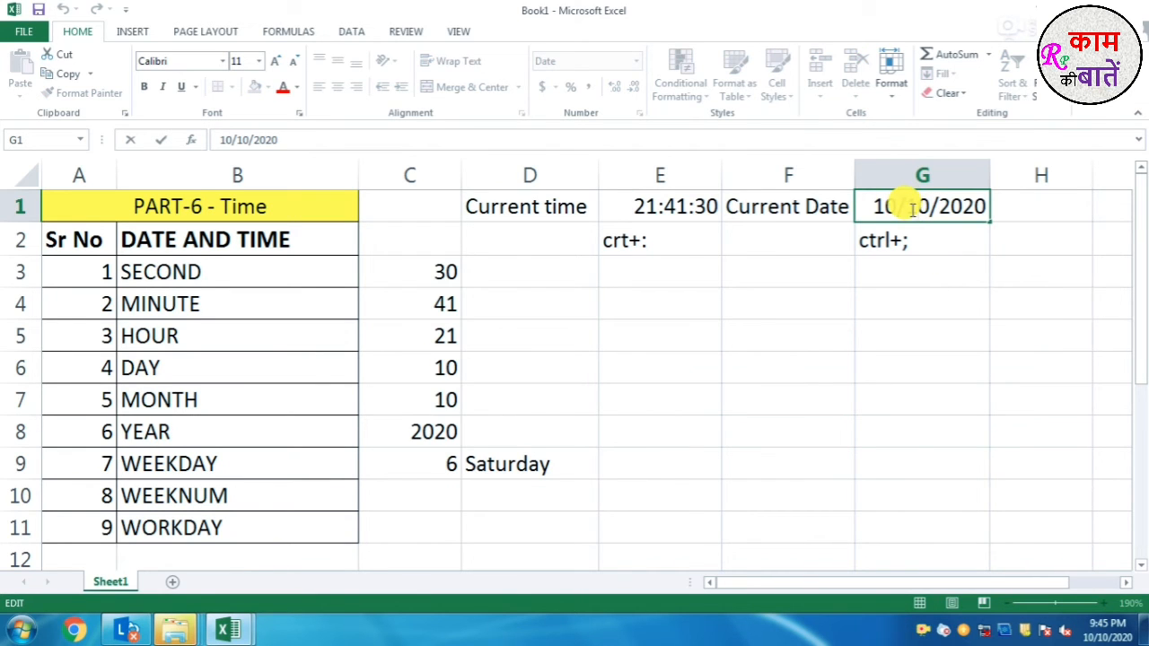
key("BackSpace")
key("BackSpace")
type("8")
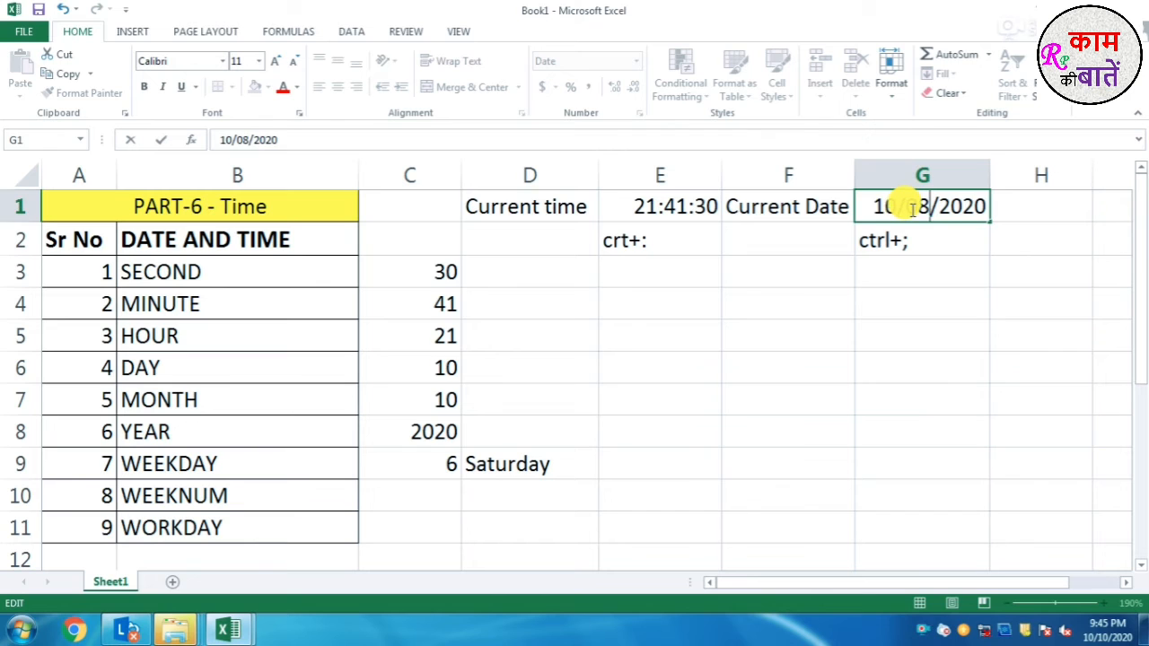
key("Return")
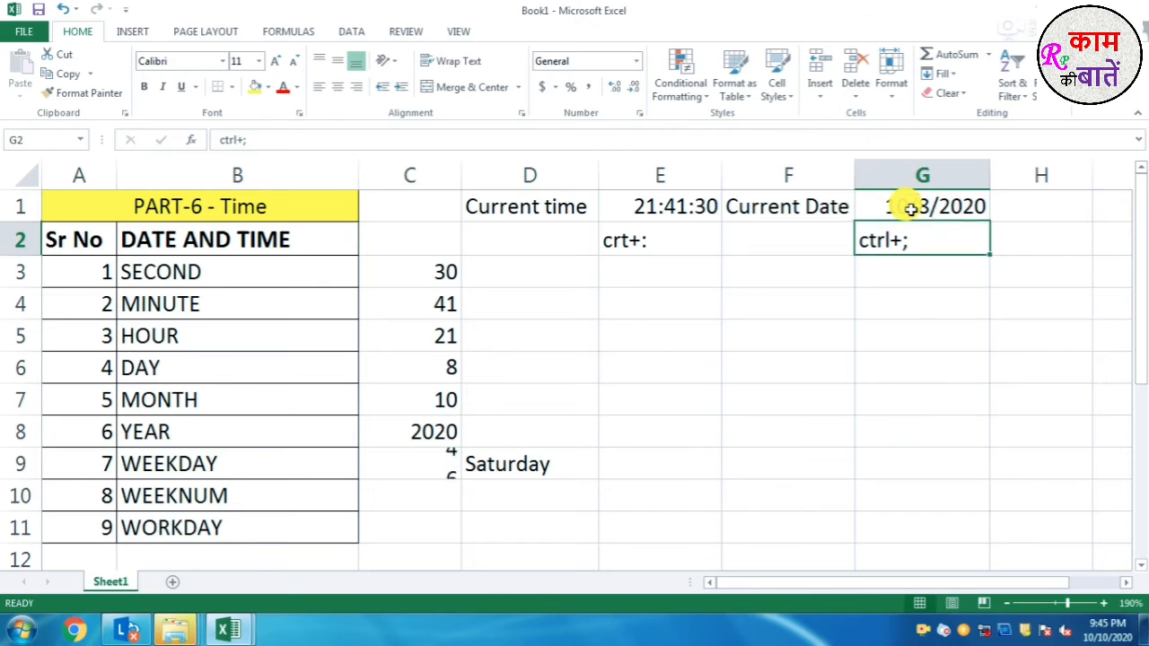
Replace the day name in cell D9, beside the WEEKDAY result, with Thursday.
left_click(448, 464)
left_click(500, 464)
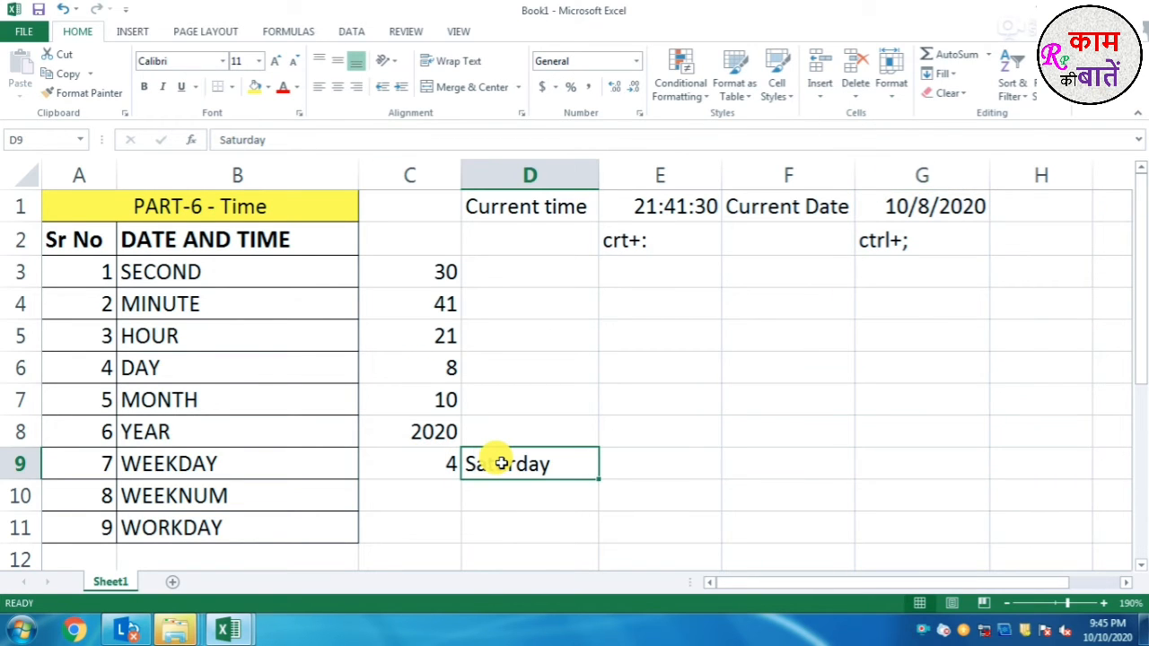
key("Delete")
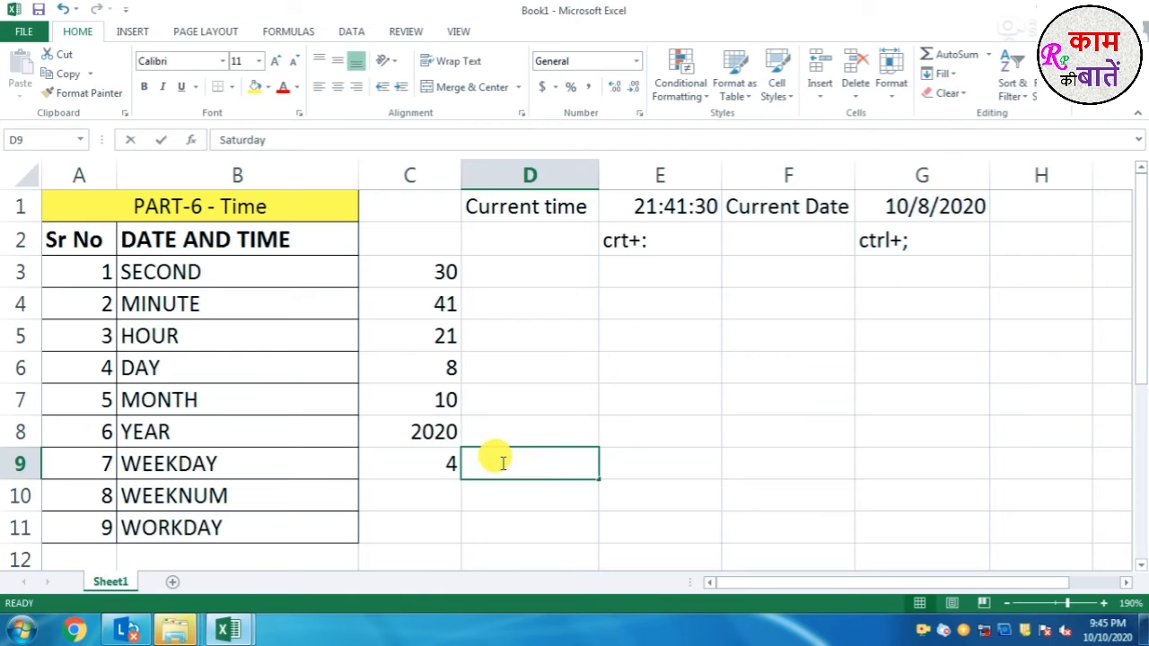
type("thurs")
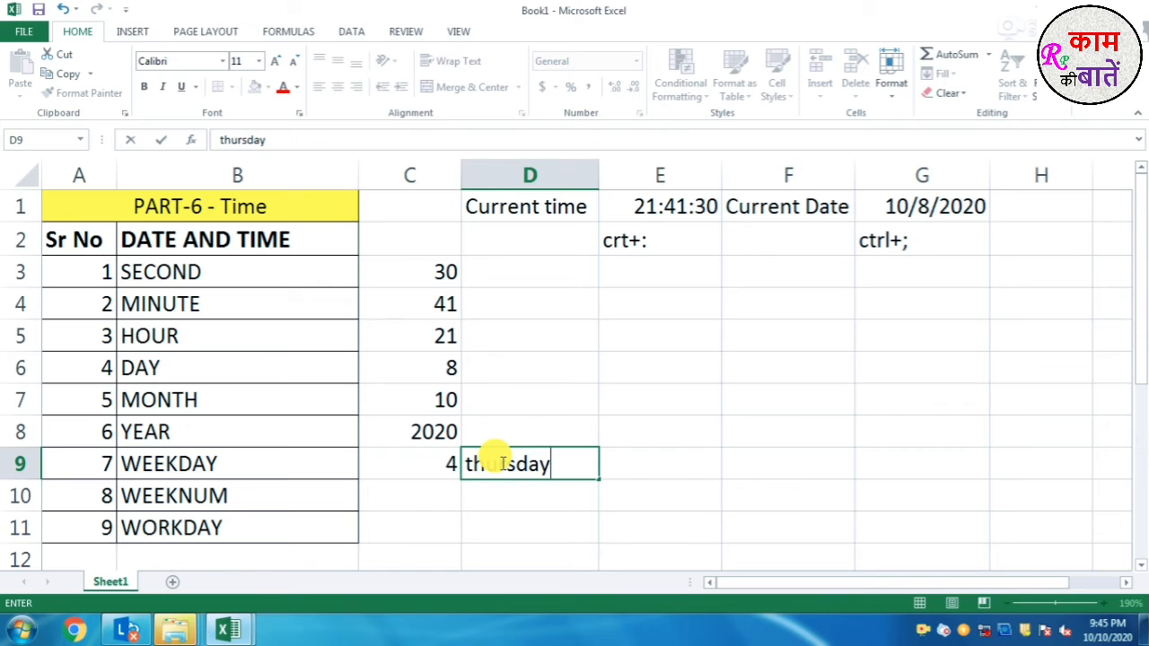
type("day")
left_click(537, 537)
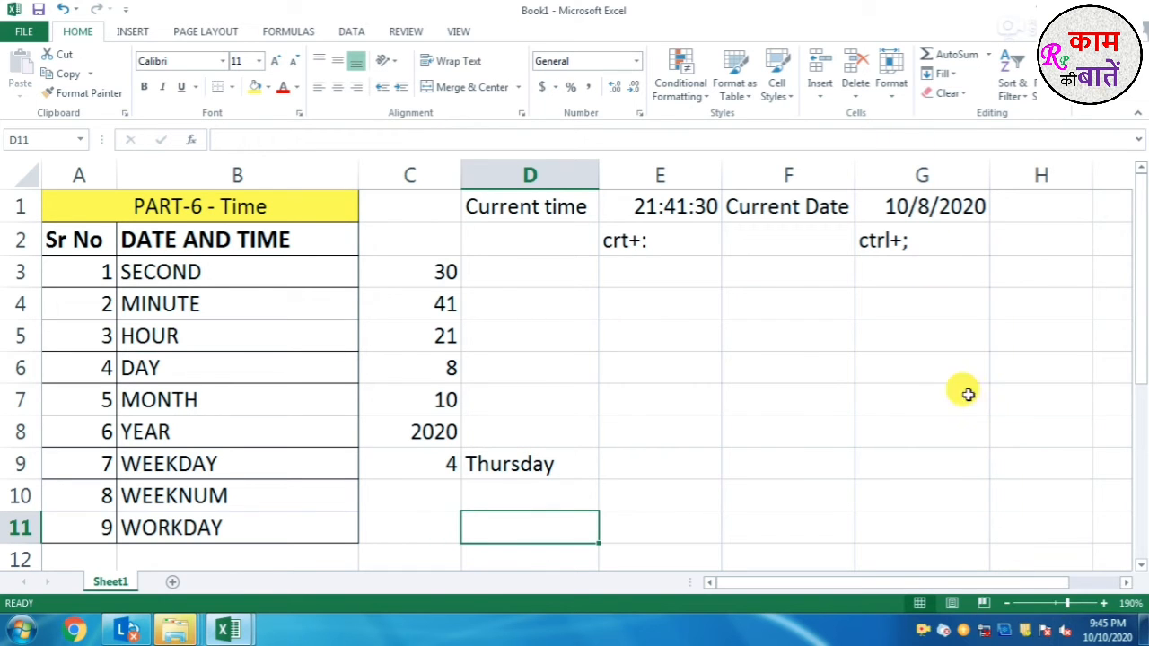
Check the weekday of October 8 in the system calendar and review the WEEKDAY formula in cell C9.
left_click(1099, 630)
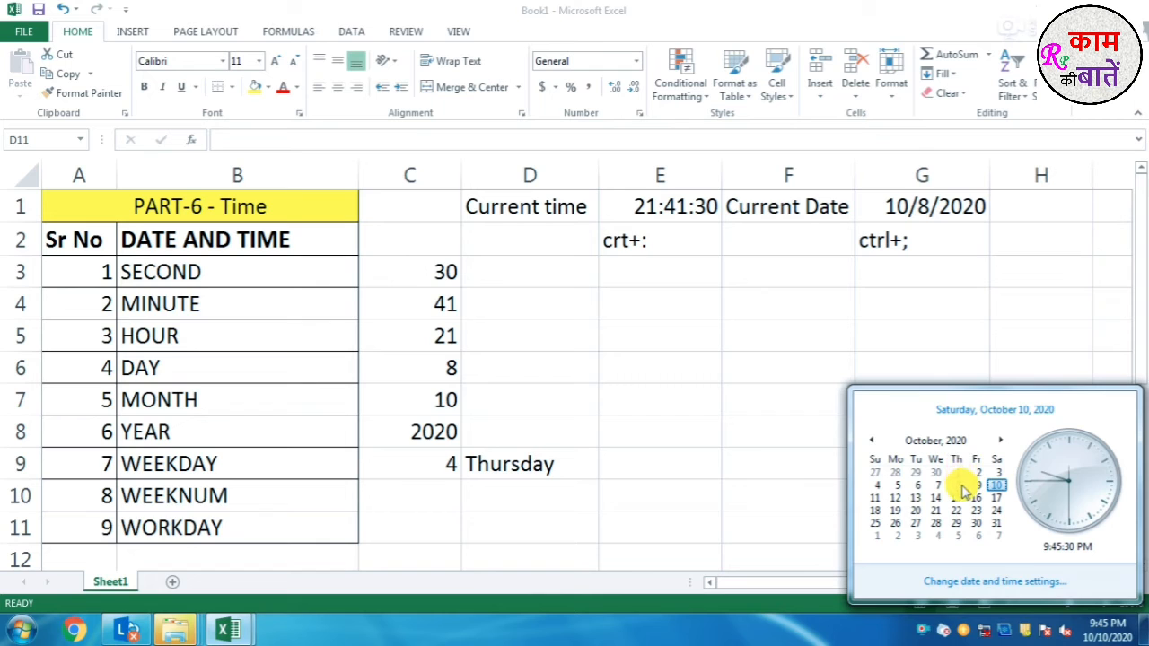
left_click(709, 489)
left_click(395, 465)
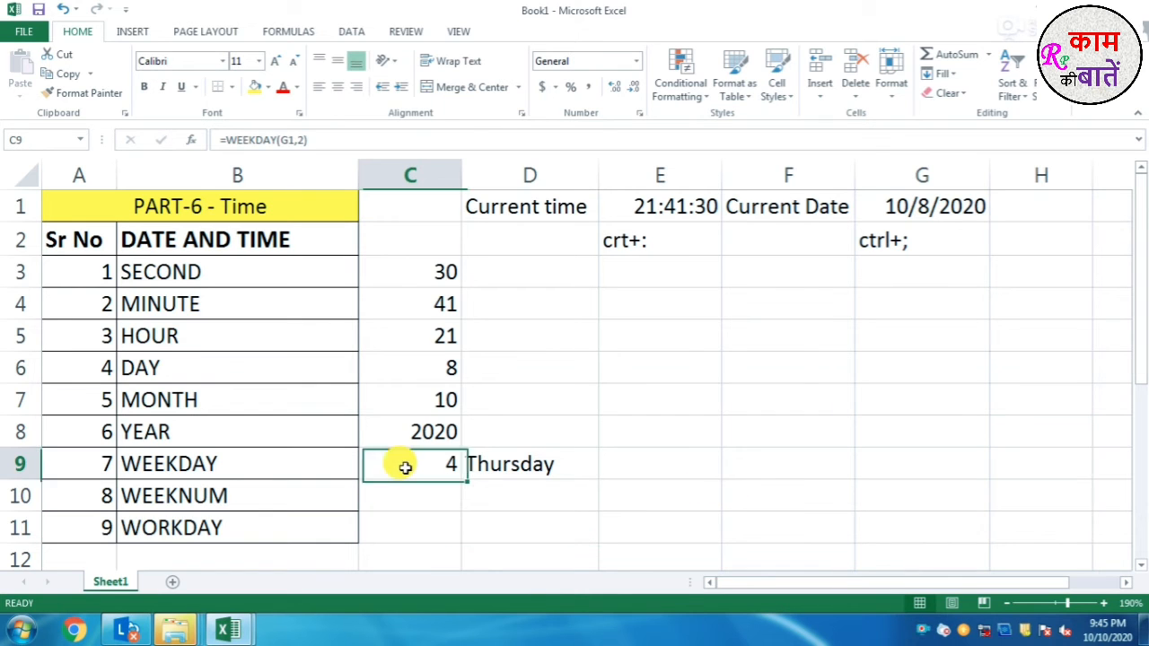
left_click(513, 472)
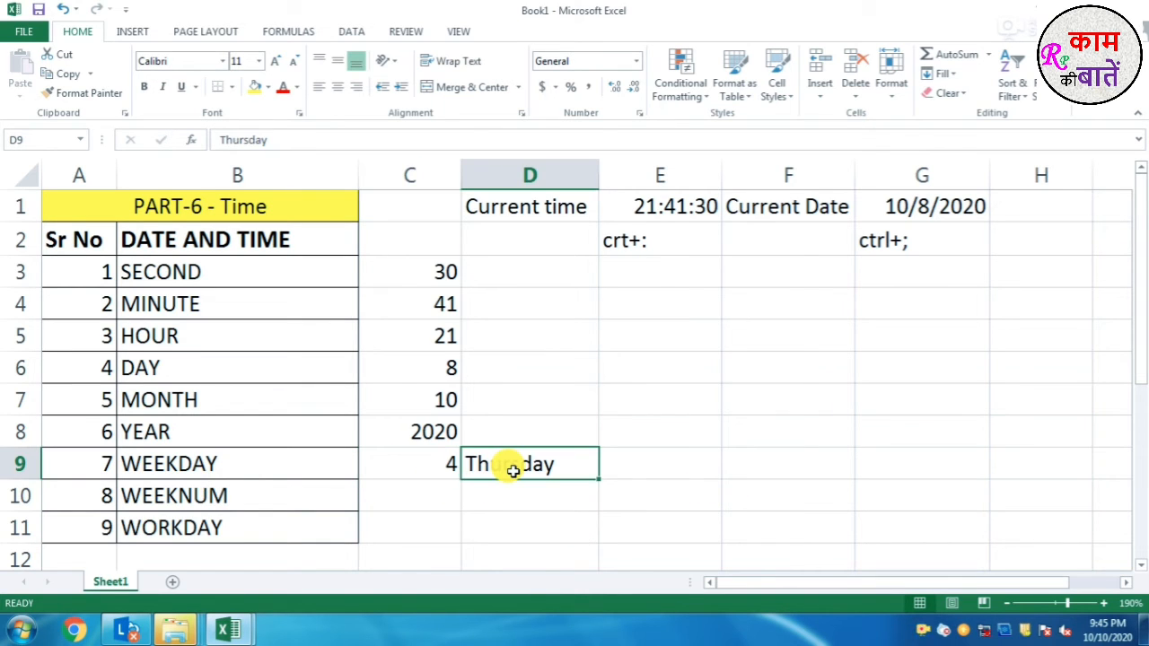
left_click(173, 470)
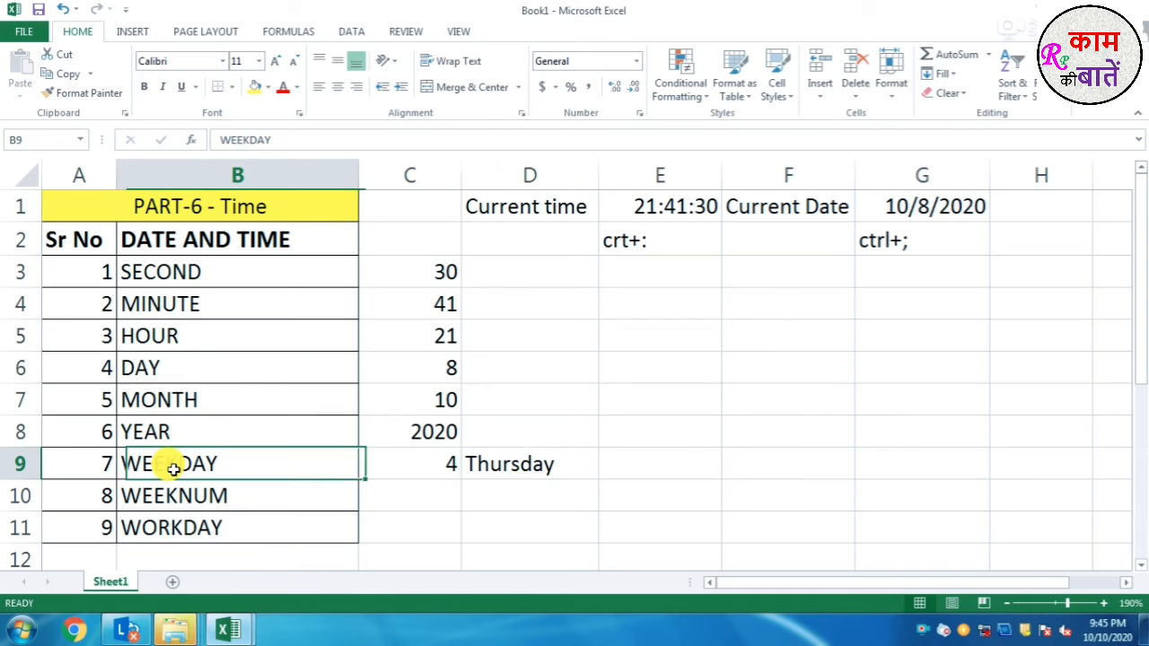
left_click(437, 474)
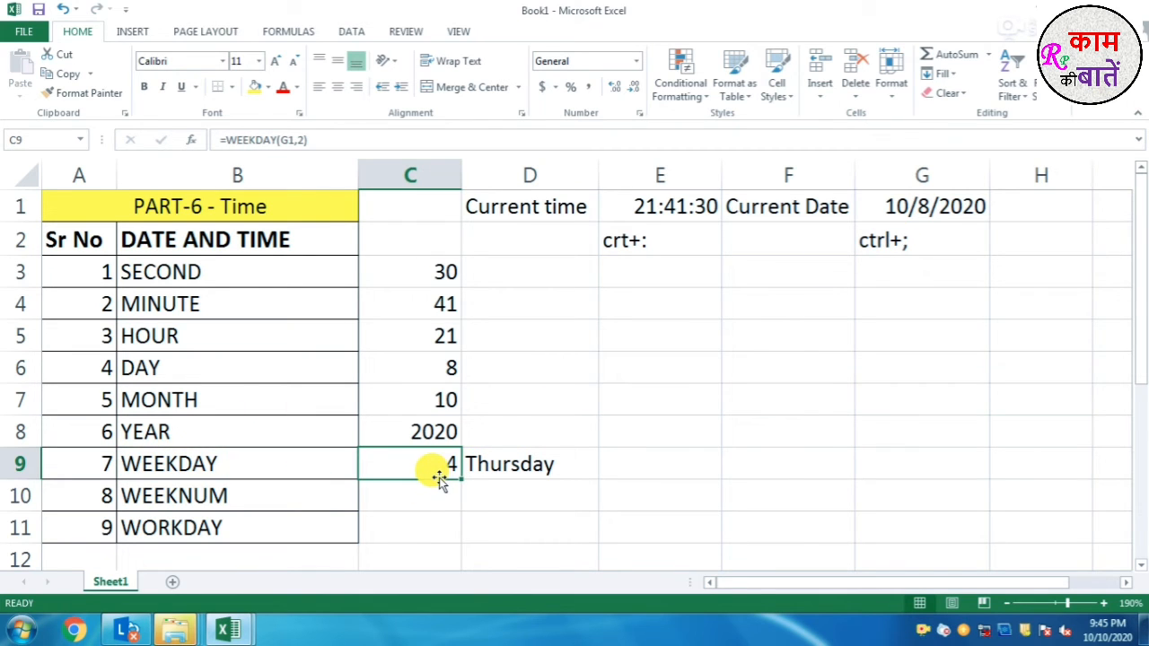
double_click(440, 472)
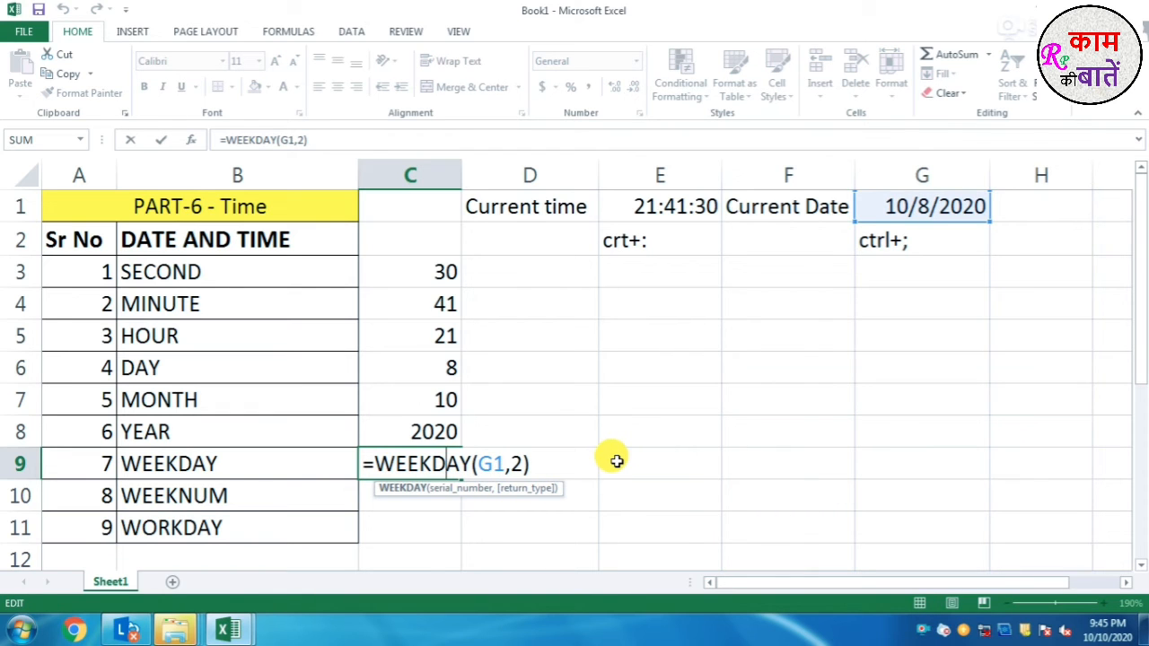
key("Return")
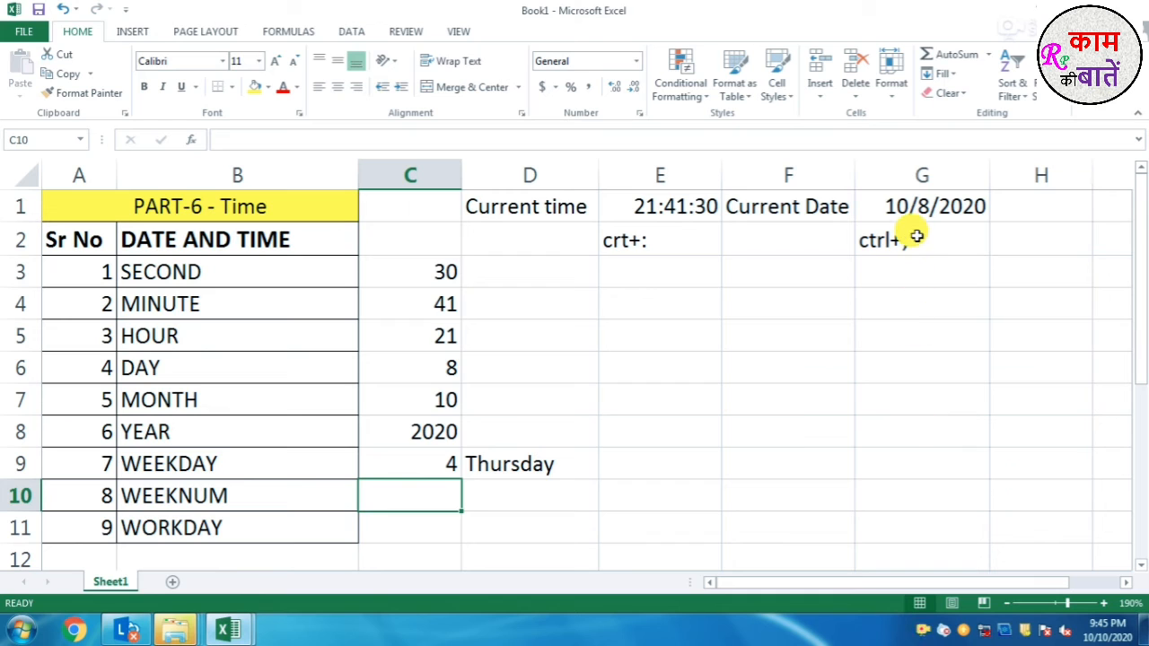
Enter the formula =WEEKNUM(G1,2) in cell C10 and check the week against the system calendar.
type("=wee")
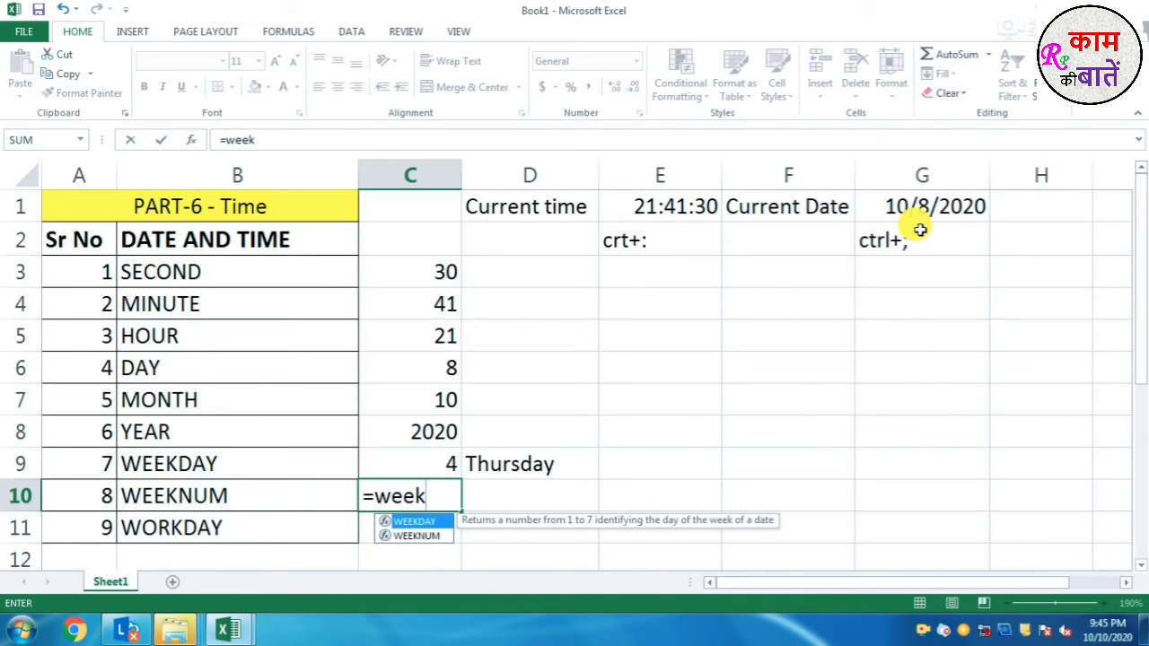
type("k")
key("Down")
key("Tab")
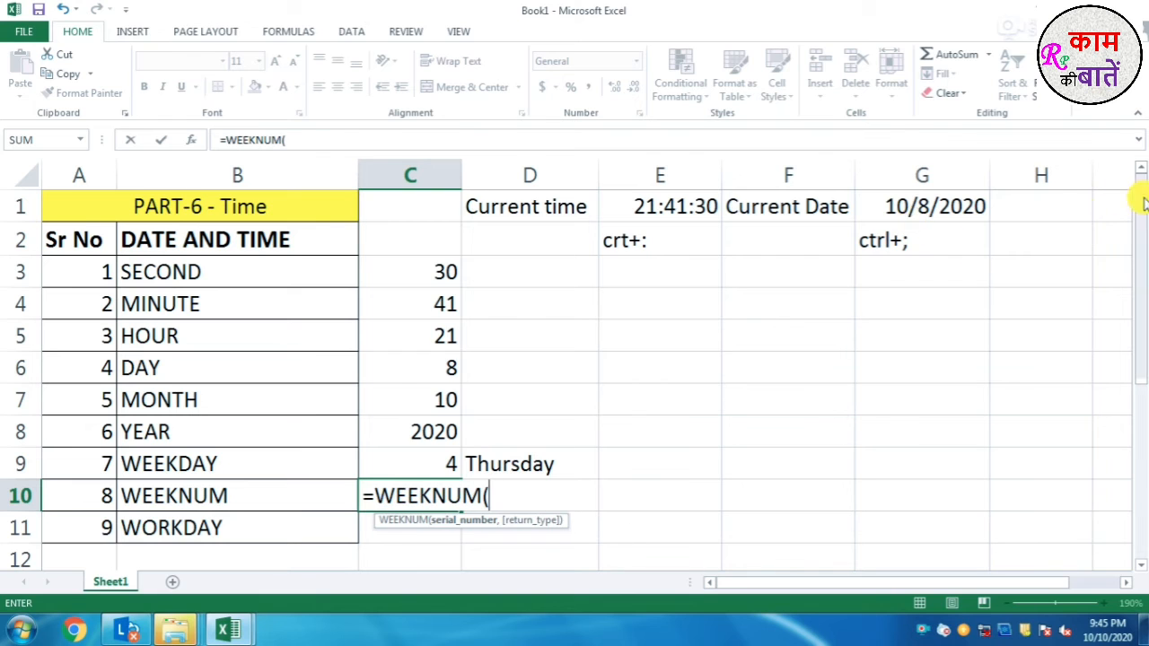
left_click(917, 206)
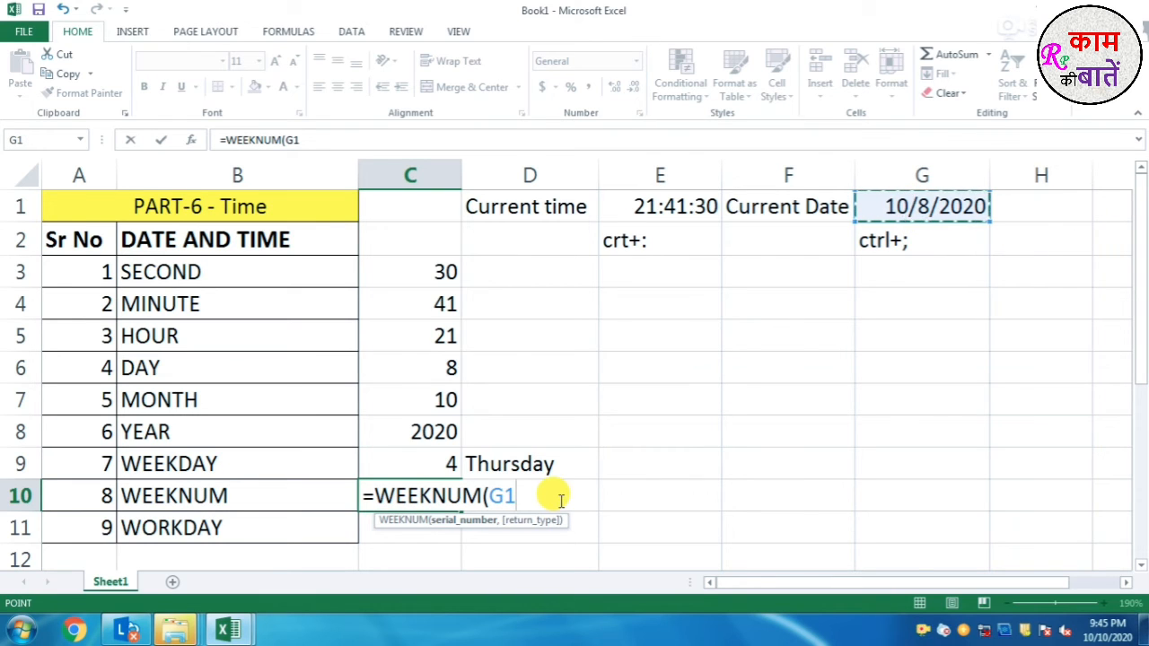
type(",2")
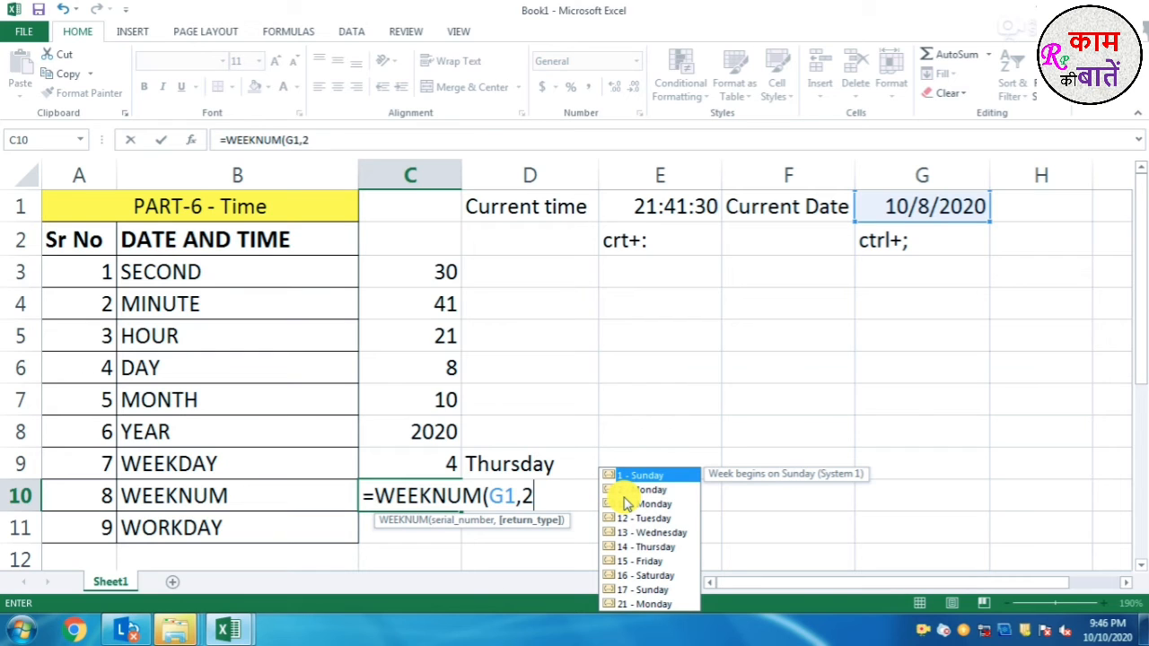
type(")")
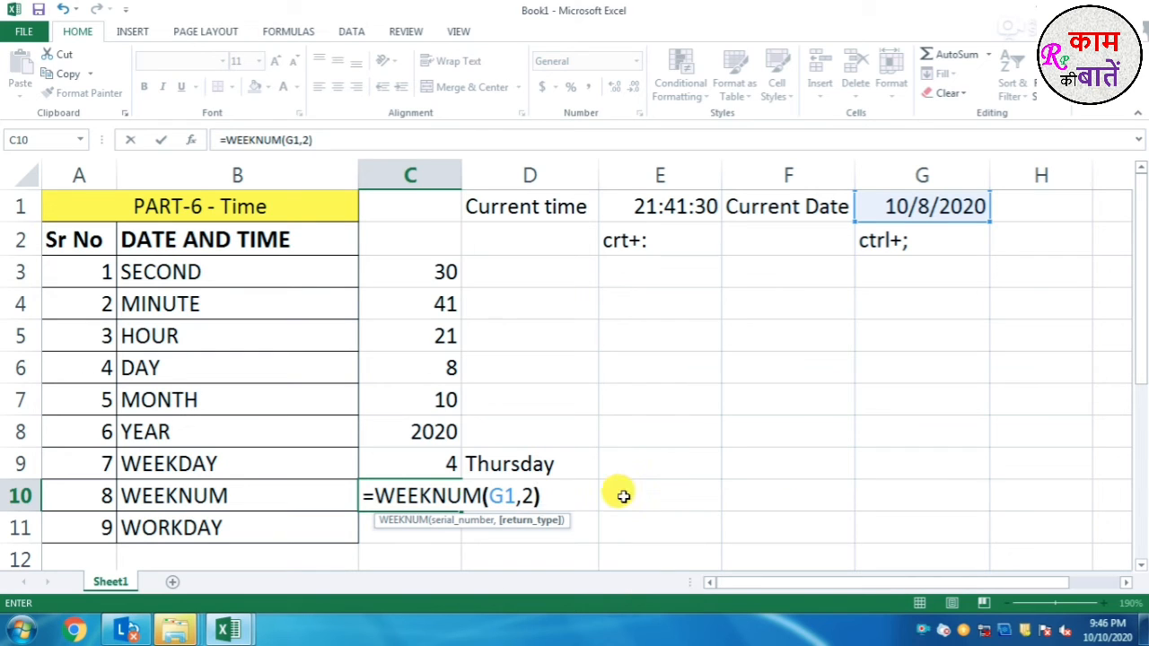
key("Return")
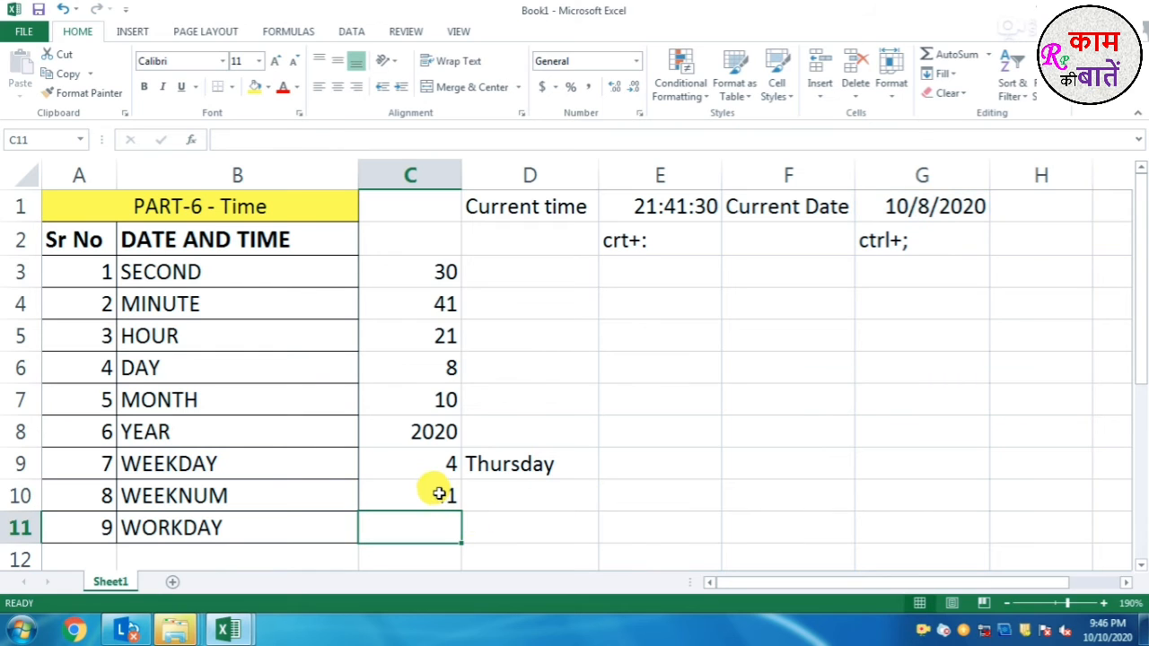
left_click(1102, 629)
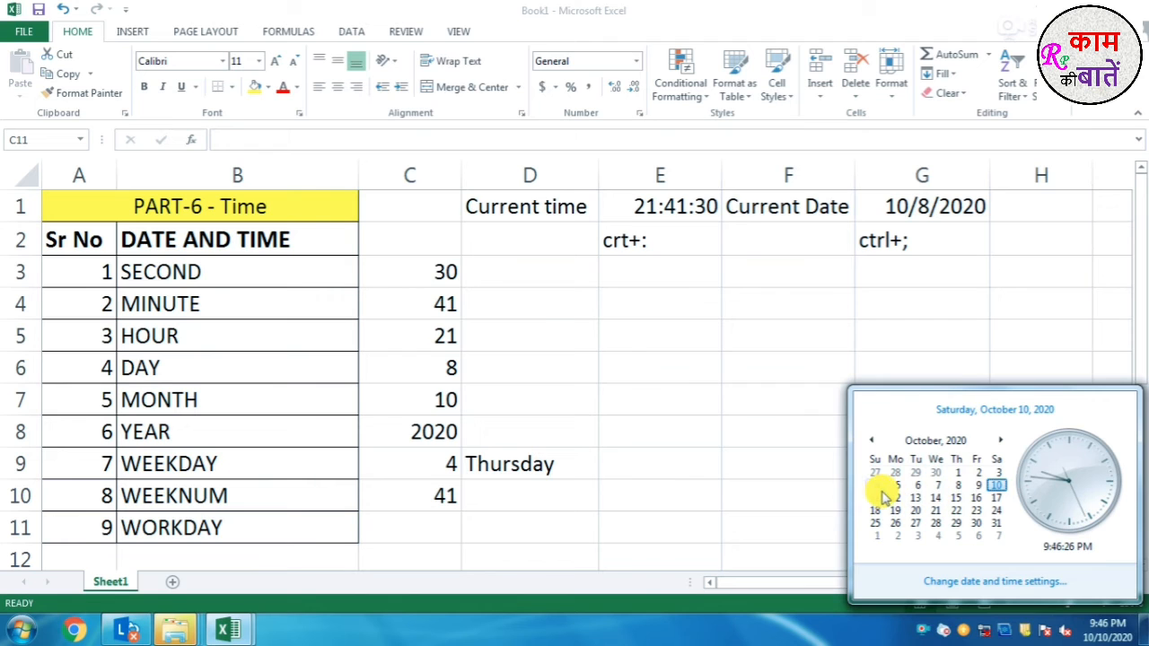
left_click(688, 503)
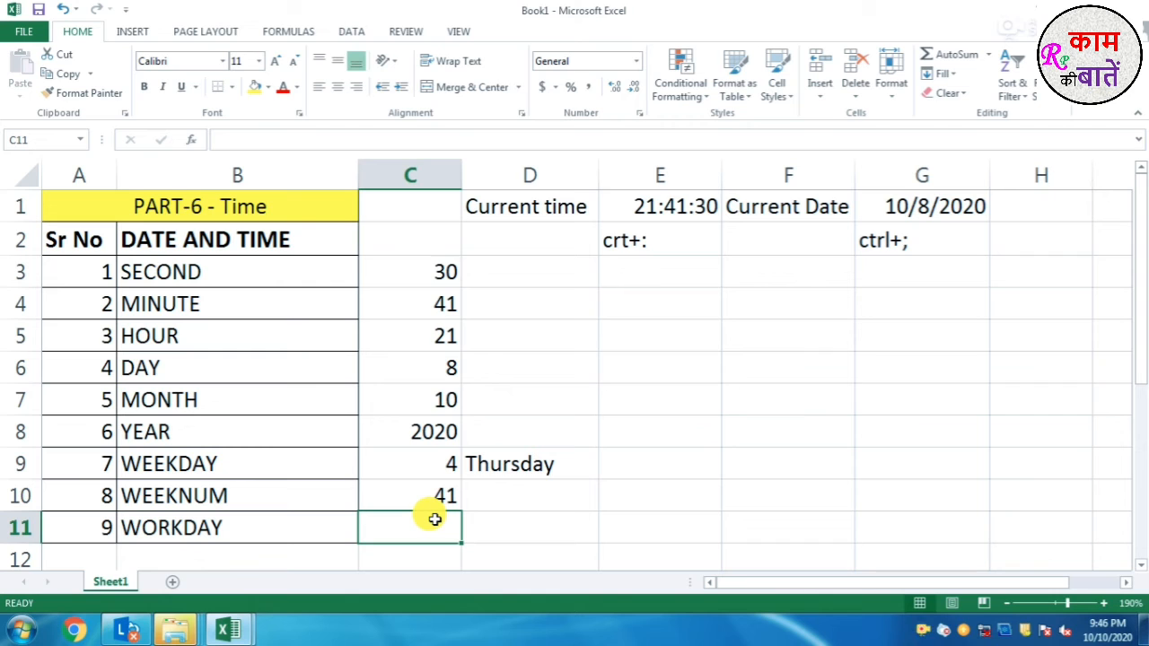
Enter the formula =WORKDAY(G1,220,25) in cell C11, beside the WORKDAY label.
type("=")
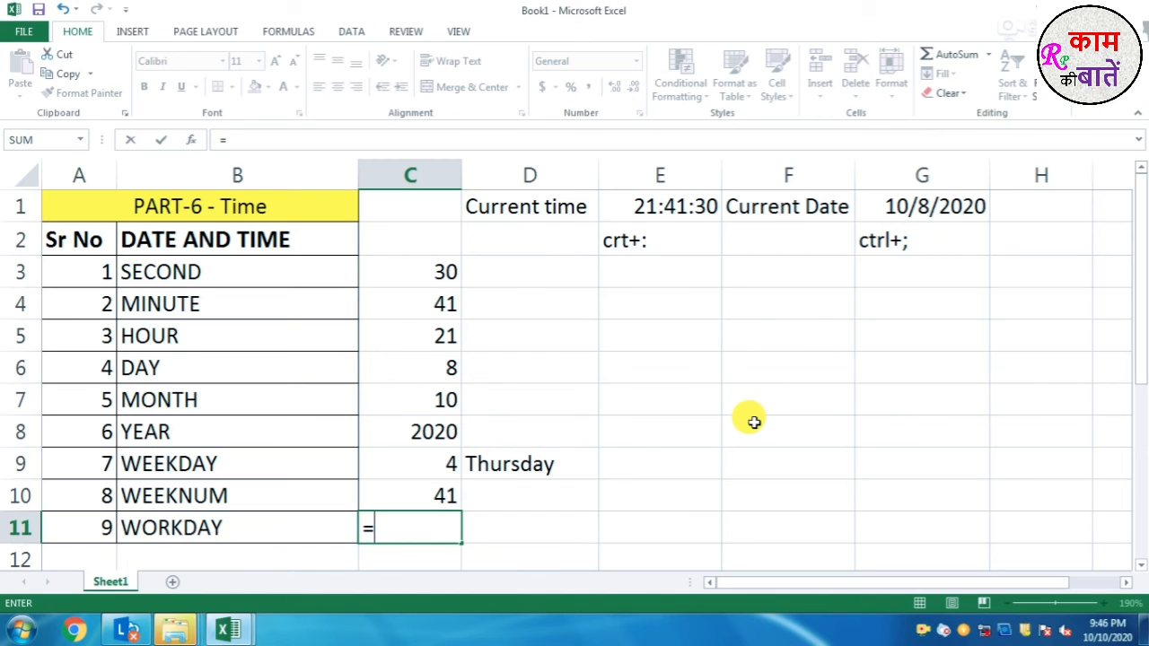
type("work")
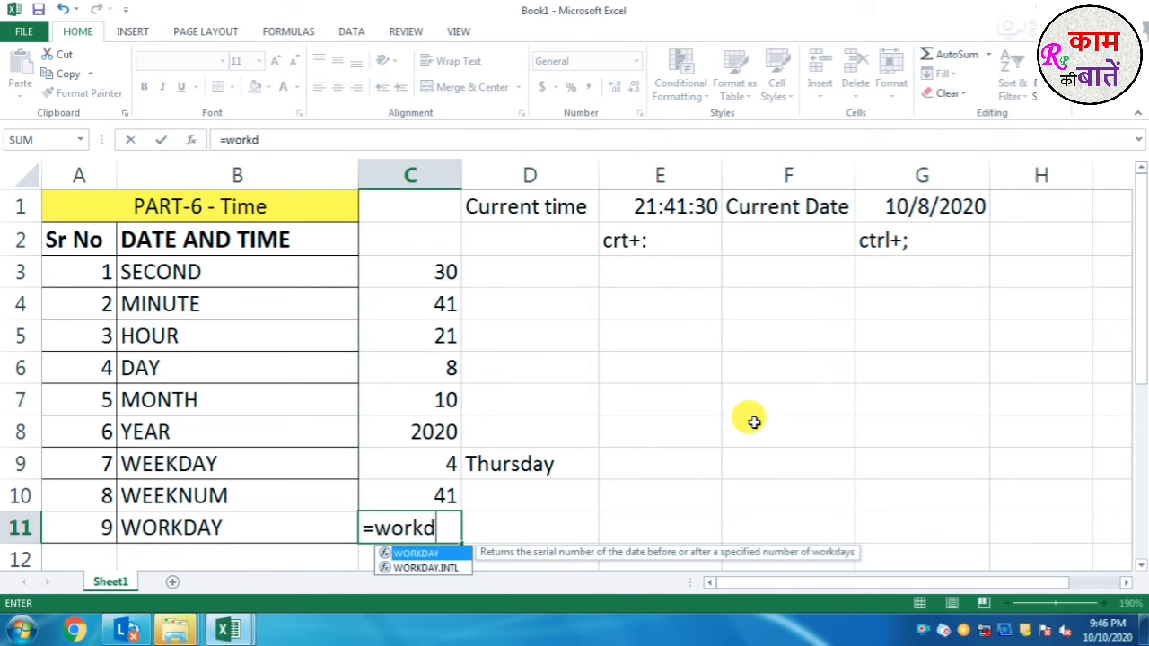
type("d")
key("Tab")
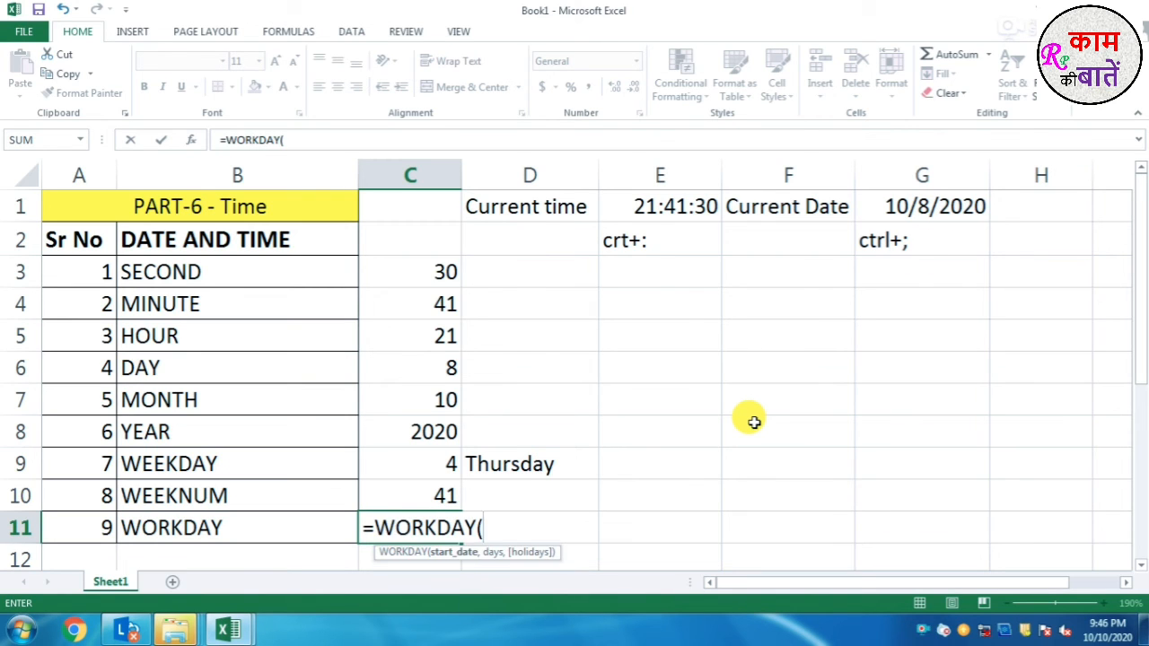
left_click(916, 206)
type(",220,25")
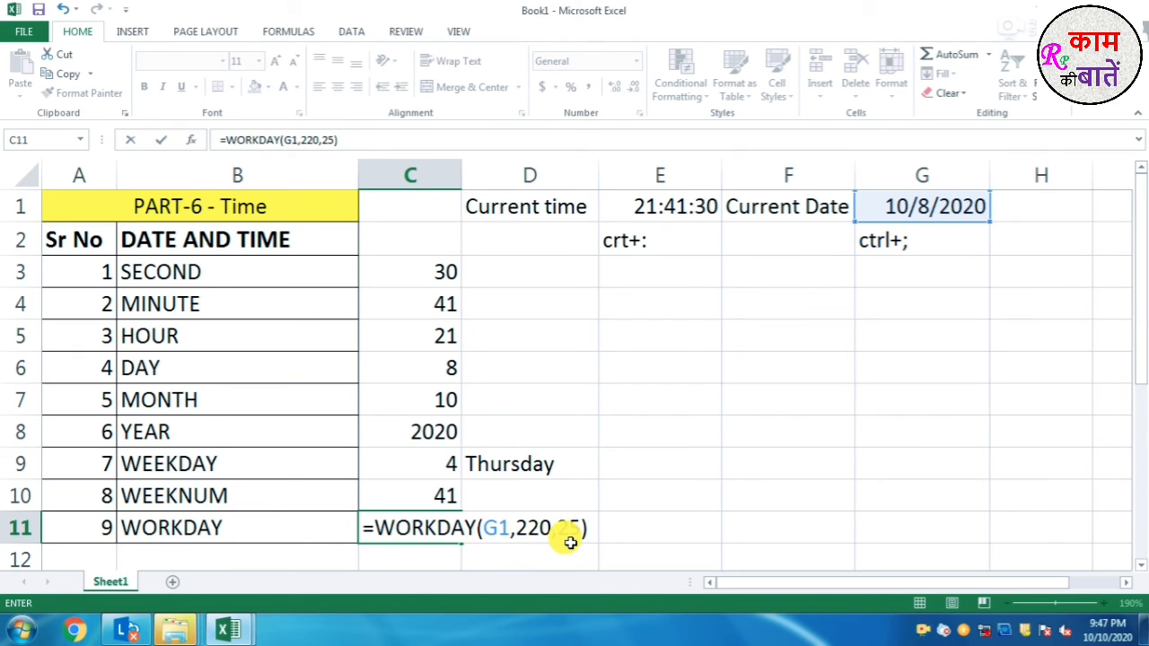
key("Return")
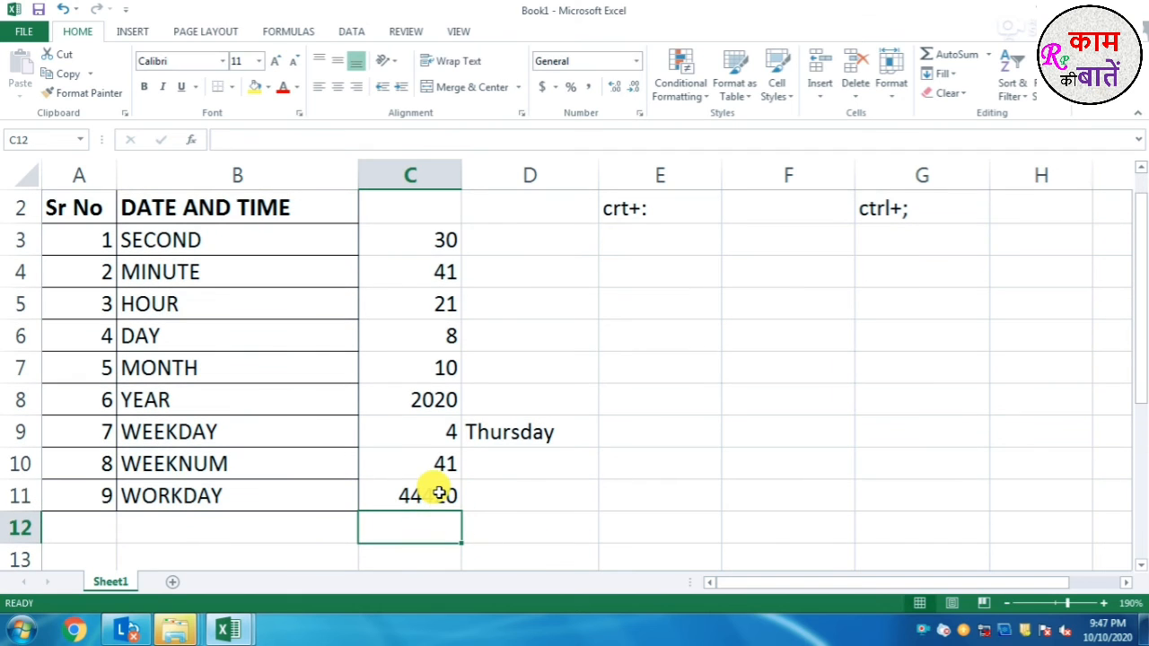
Format the WORKDAY result in cell C11 as a Date with the *3/14/2012 type.
left_click(439, 493)
right_click(438, 493)
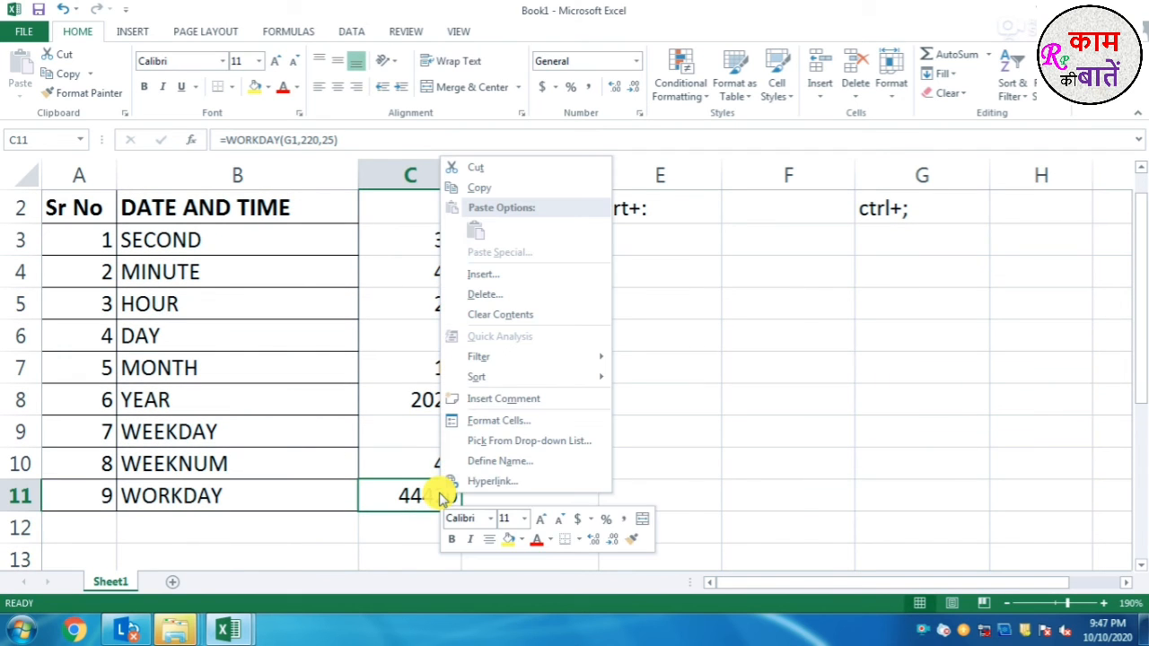
left_click(492, 424)
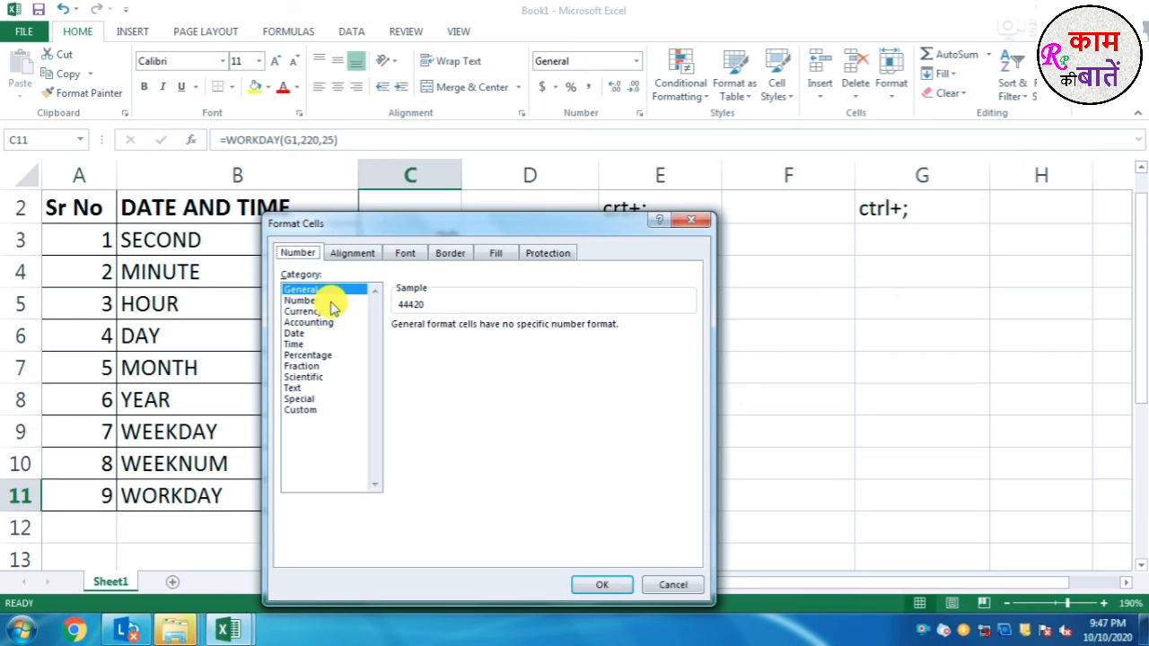
left_click(299, 333)
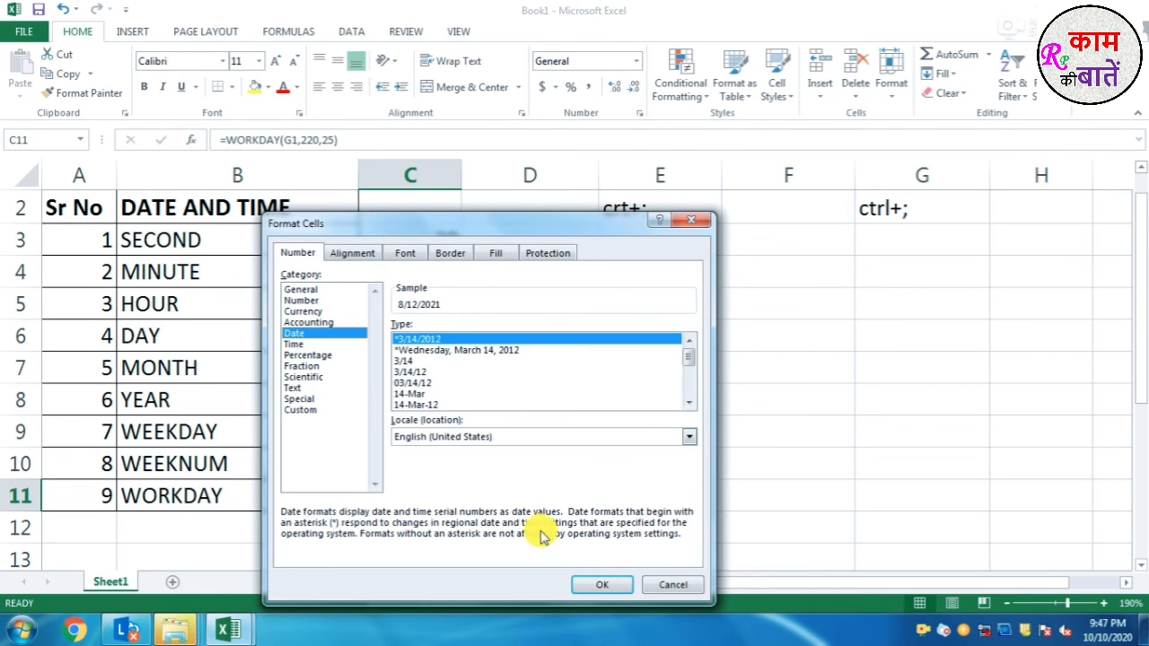
left_click(603, 585)
left_click(557, 527)
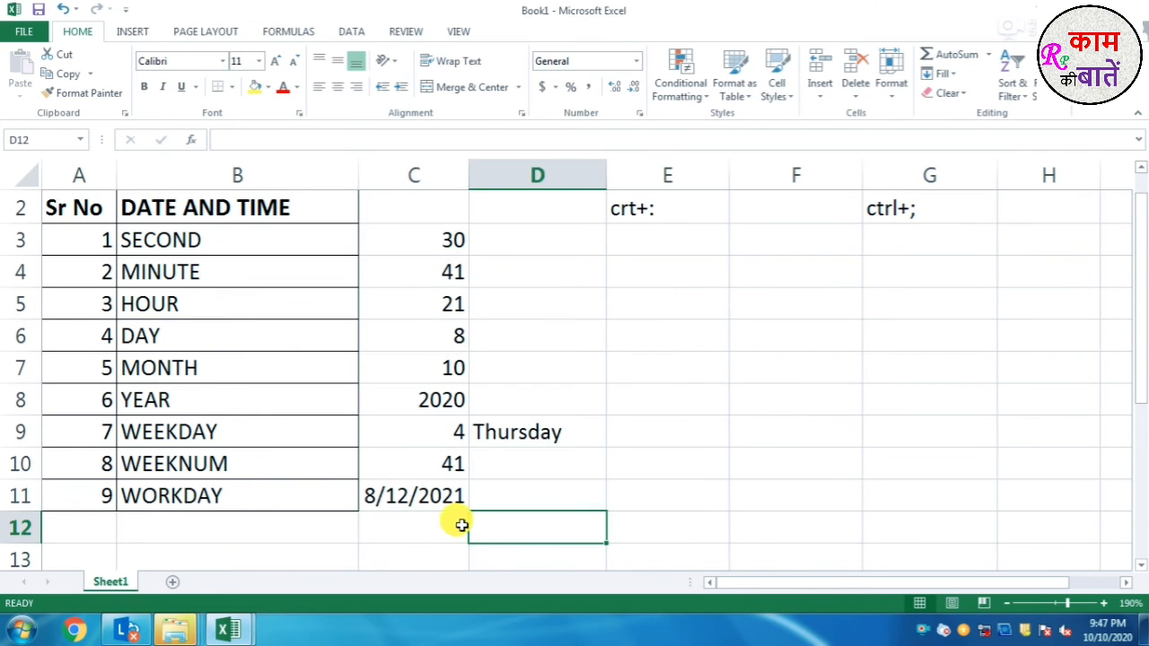
Change the holidays argument of the WORKDAY formula in cell C11 to 45, giving =WORKDAY(G1,220,45).
scroll(400, 525, "up", 1)
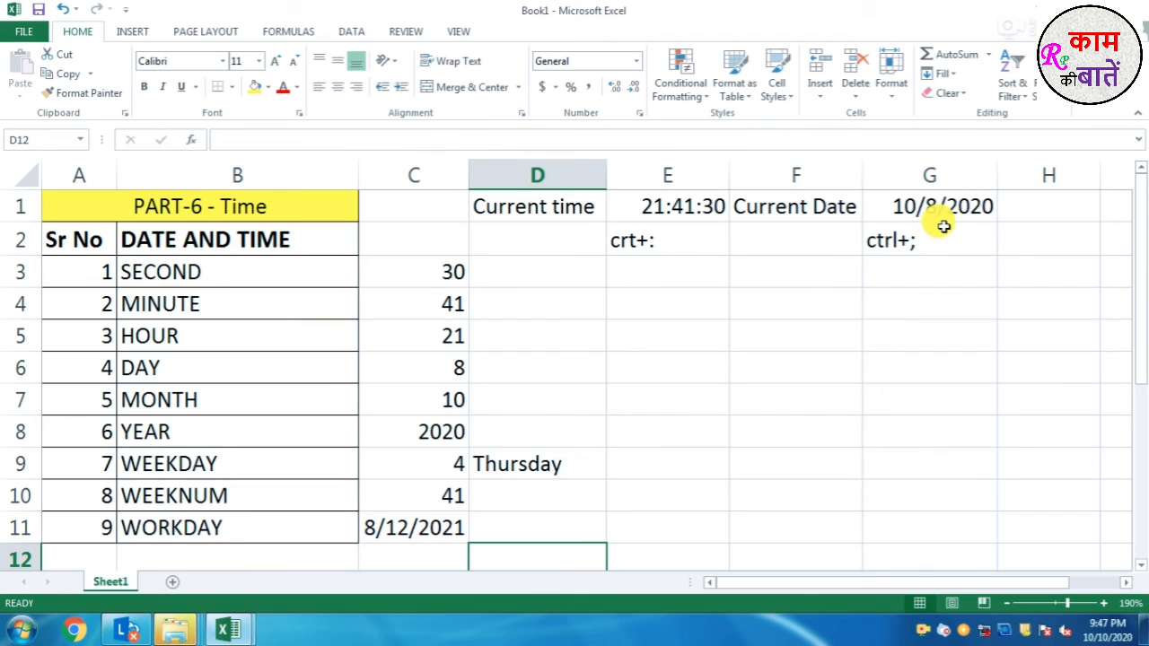
left_click(424, 519)
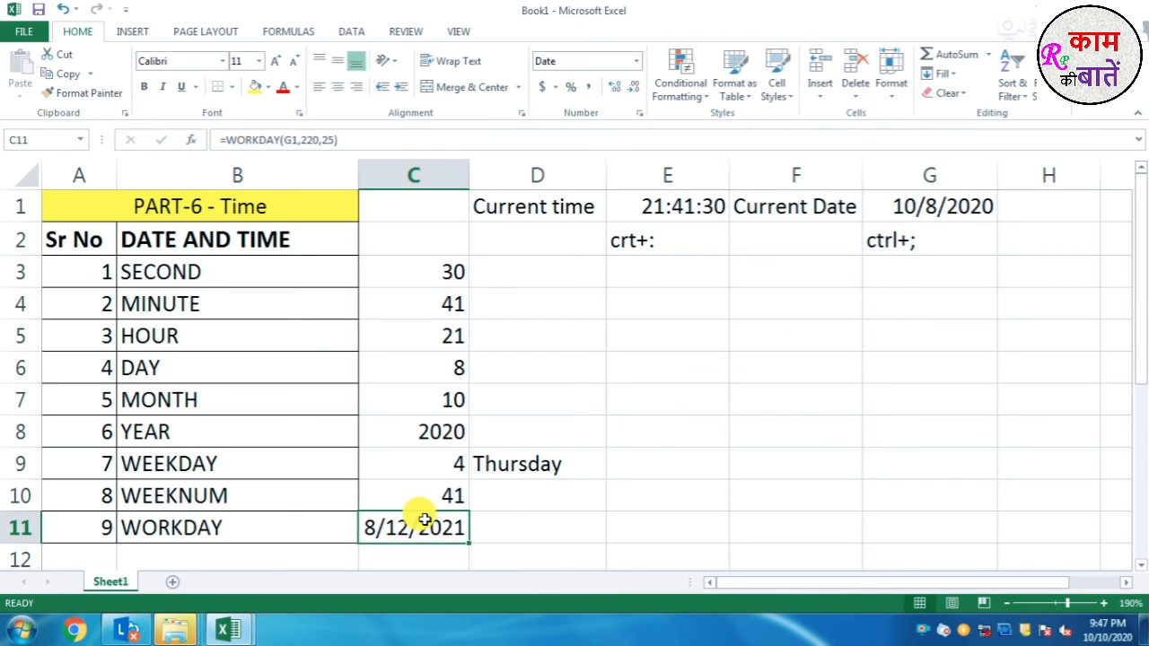
double_click(423, 520)
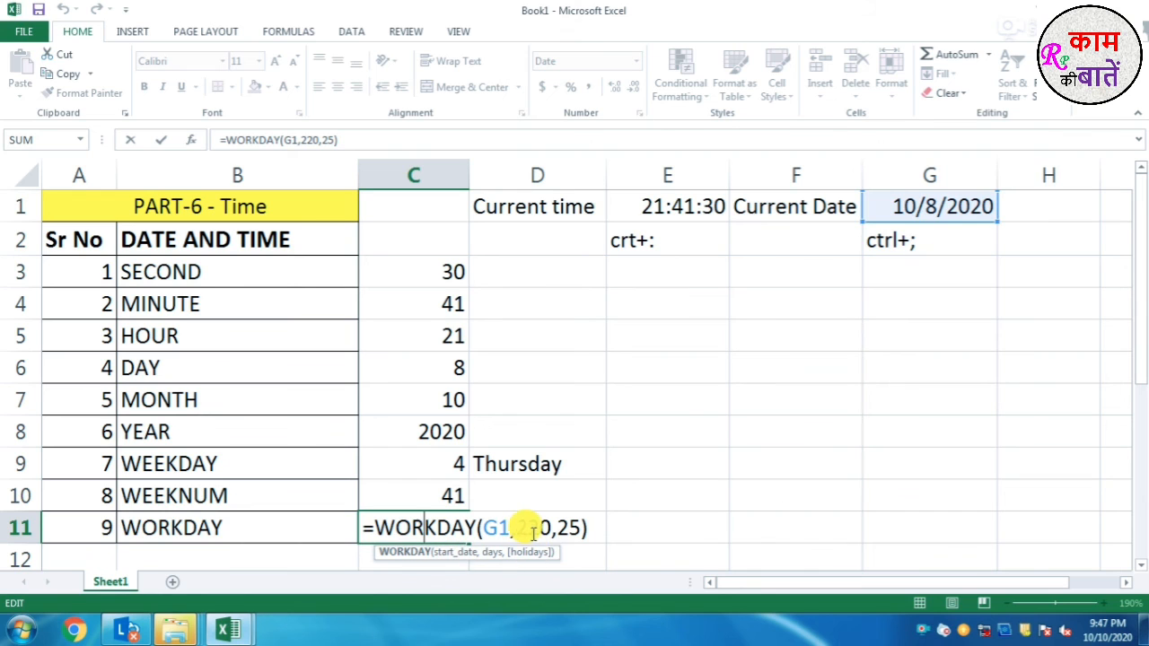
left_click(567, 525)
key("BackSpace")
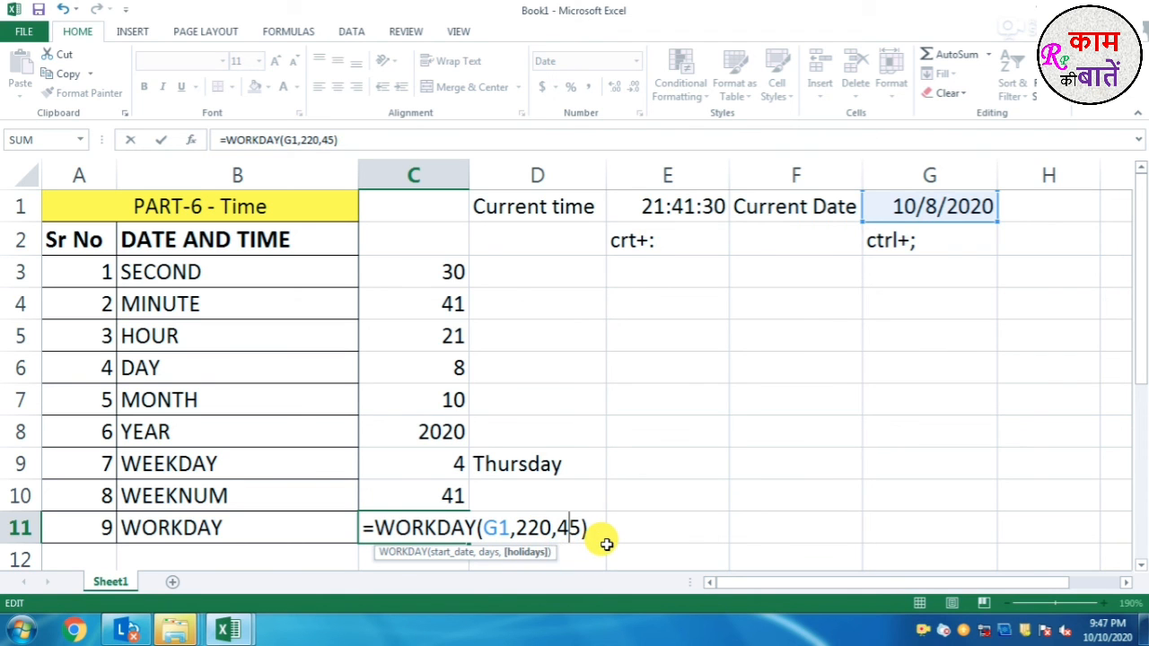
key("Return")
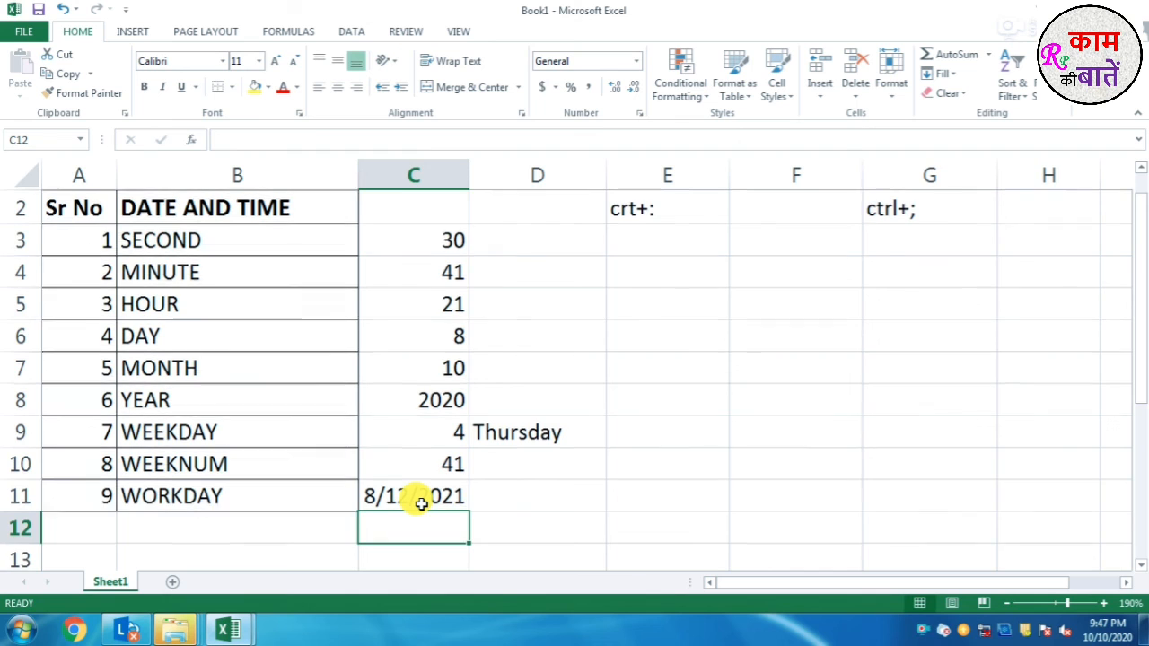
scroll(421, 504, "up", 1)
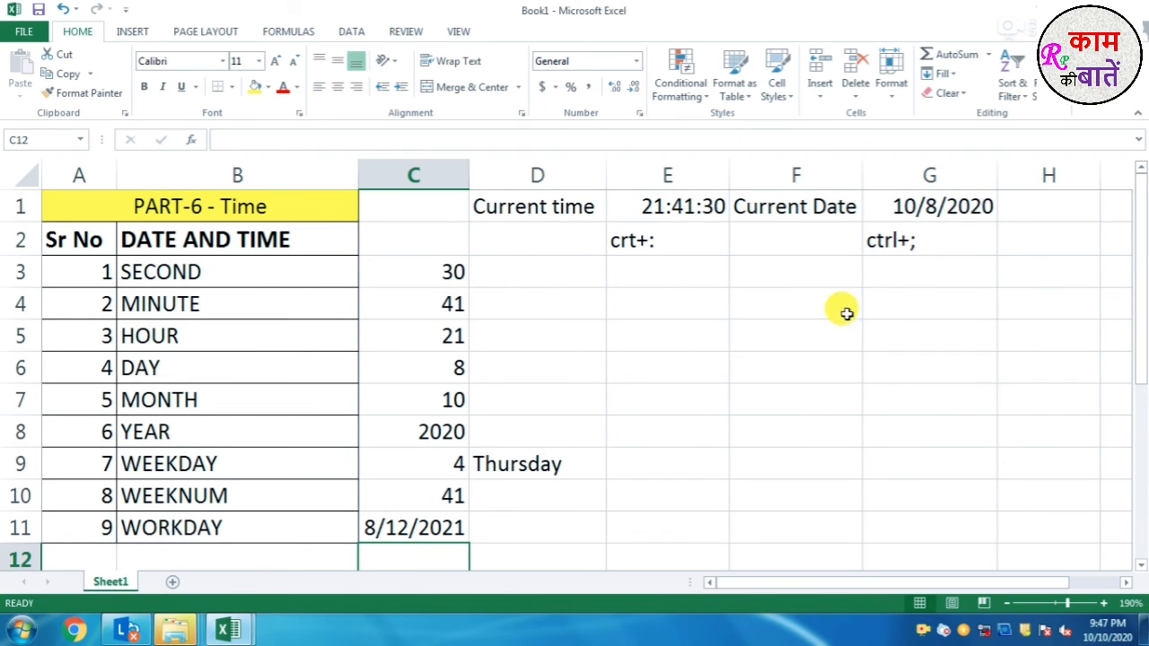
left_click(395, 530)
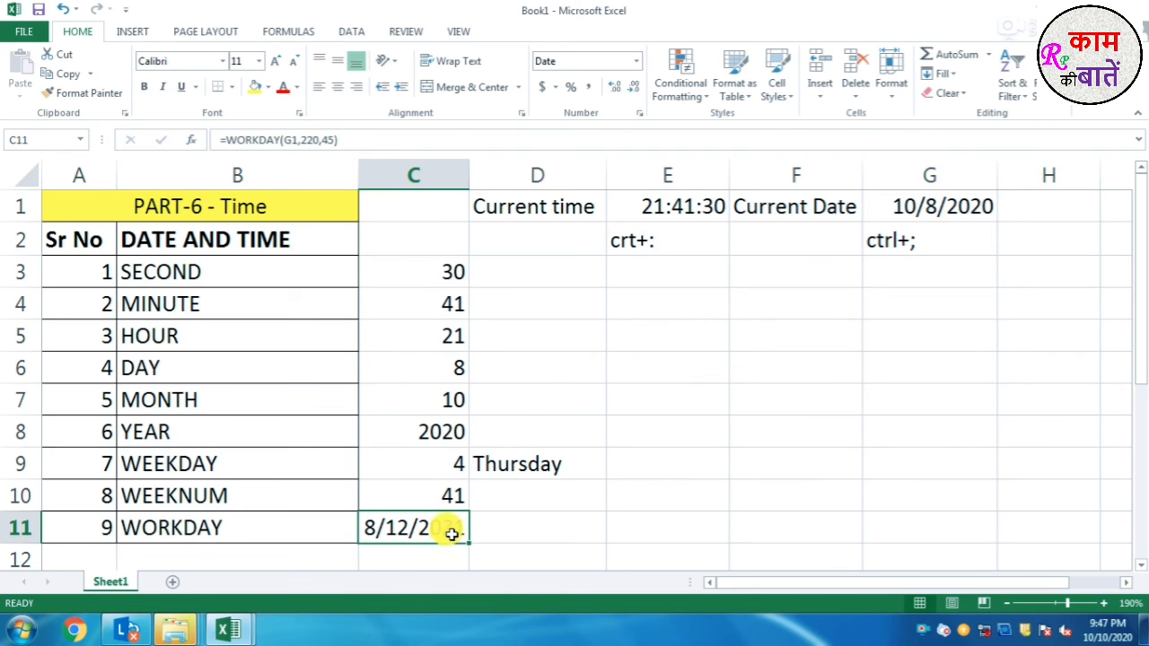
left_click(516, 523)
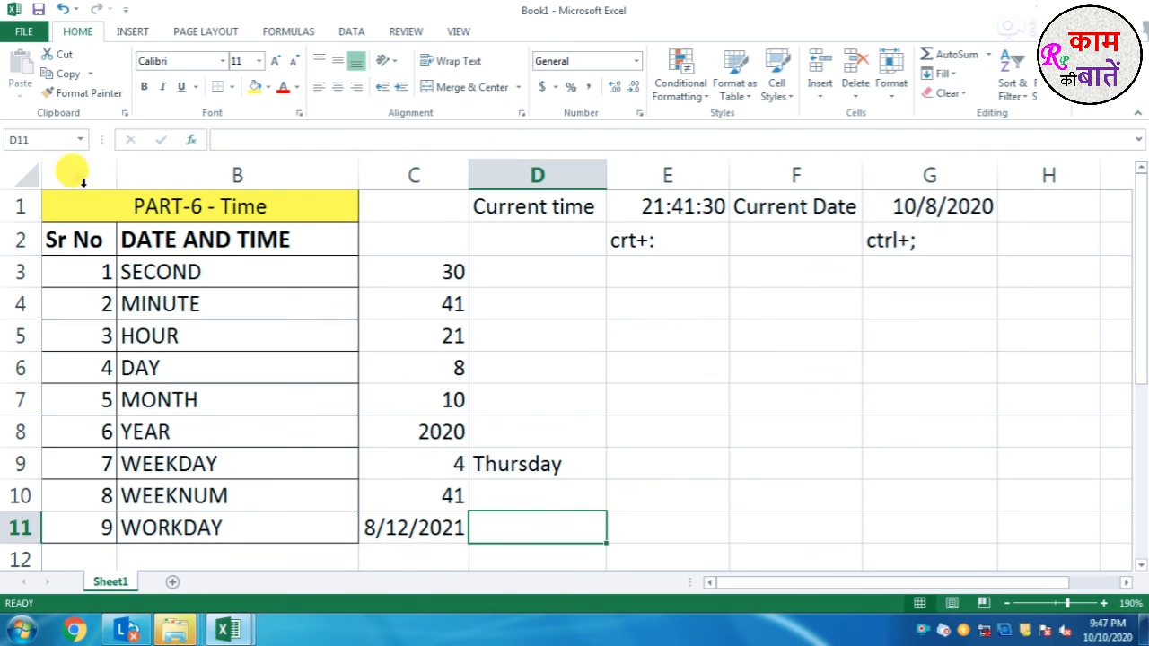
Review the function labels from SECOND to YEAR in column B and their formulas in cells C3 to C8.
left_click(234, 283)
left_click(271, 304)
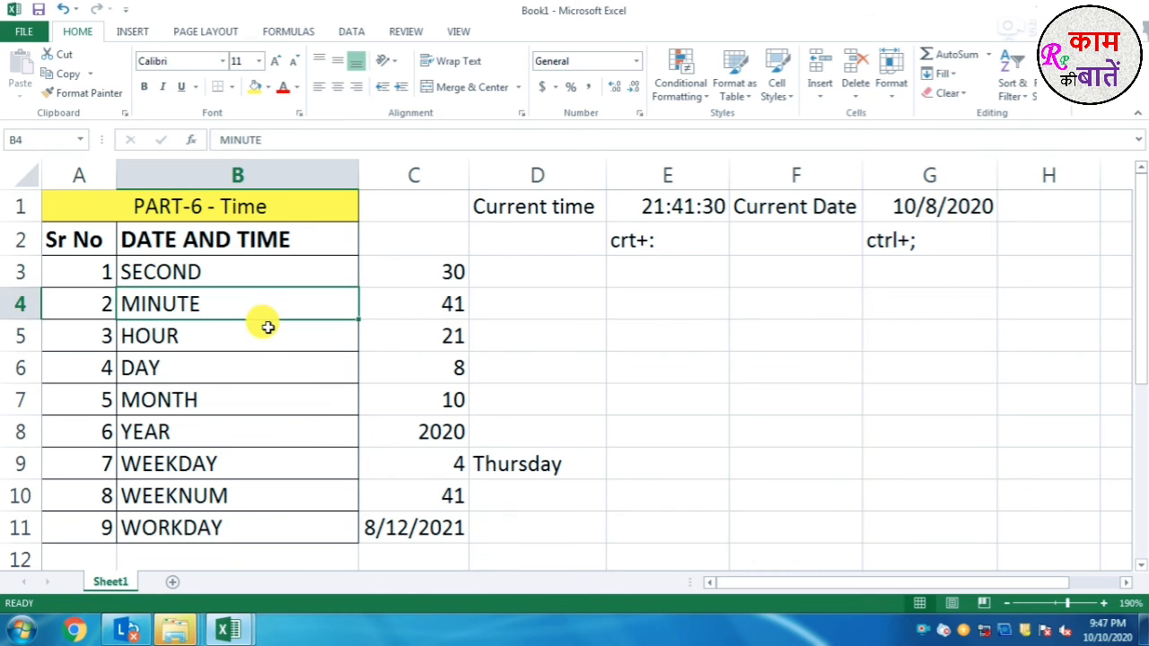
left_click(267, 334)
left_click(268, 370)
left_click(270, 404)
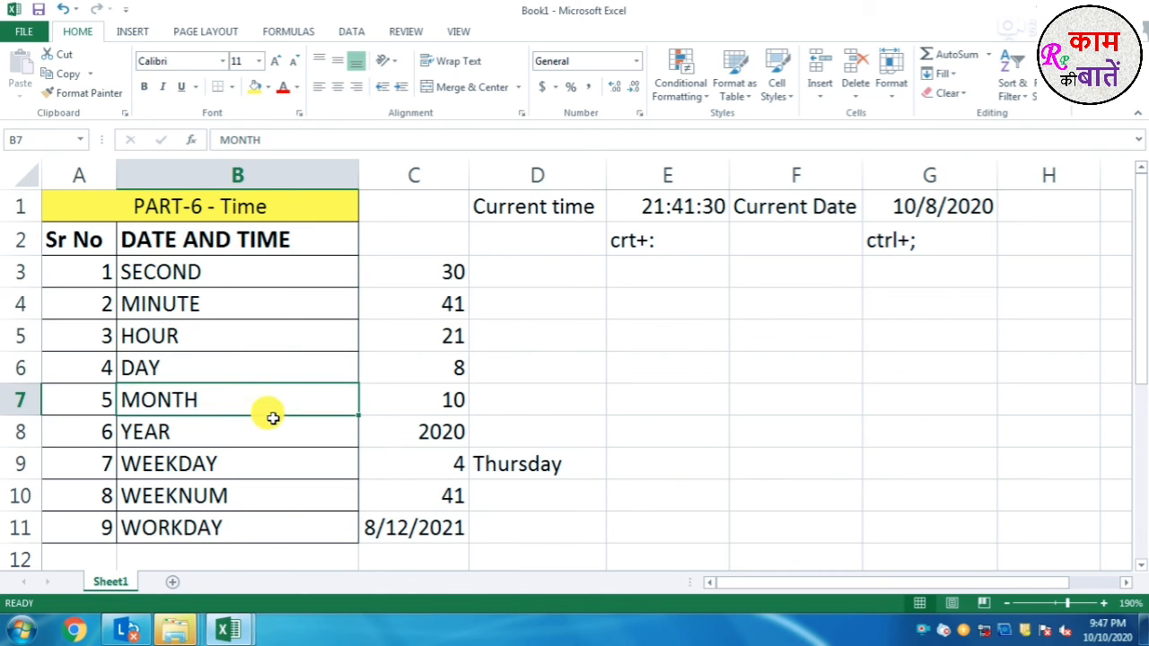
left_click(269, 431)
left_click_drag(283, 270, 356, 434)
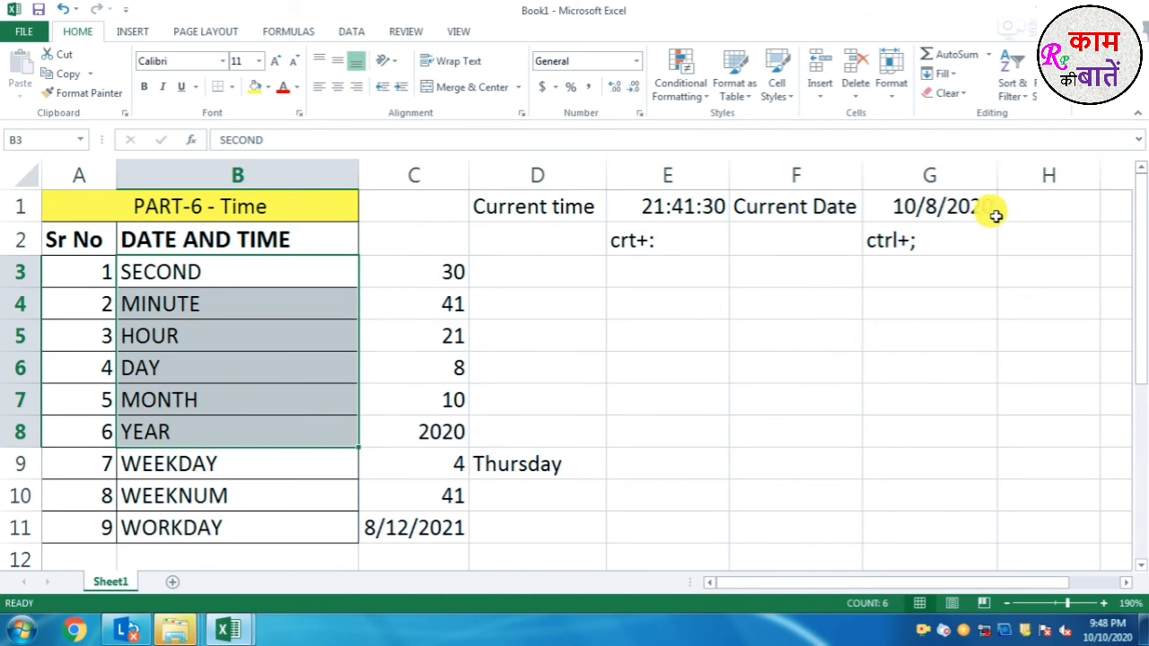
left_click_drag(437, 275, 427, 462)
left_click(426, 261)
left_click(422, 335)
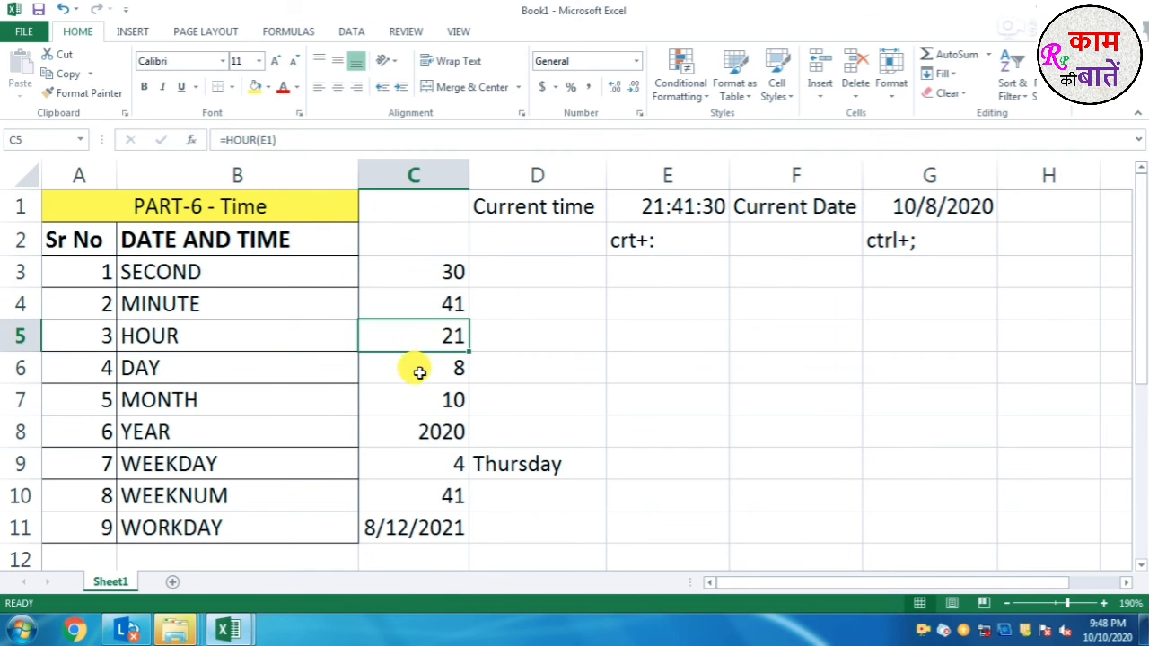
left_click(419, 370)
left_click(415, 400)
left_click(422, 433)
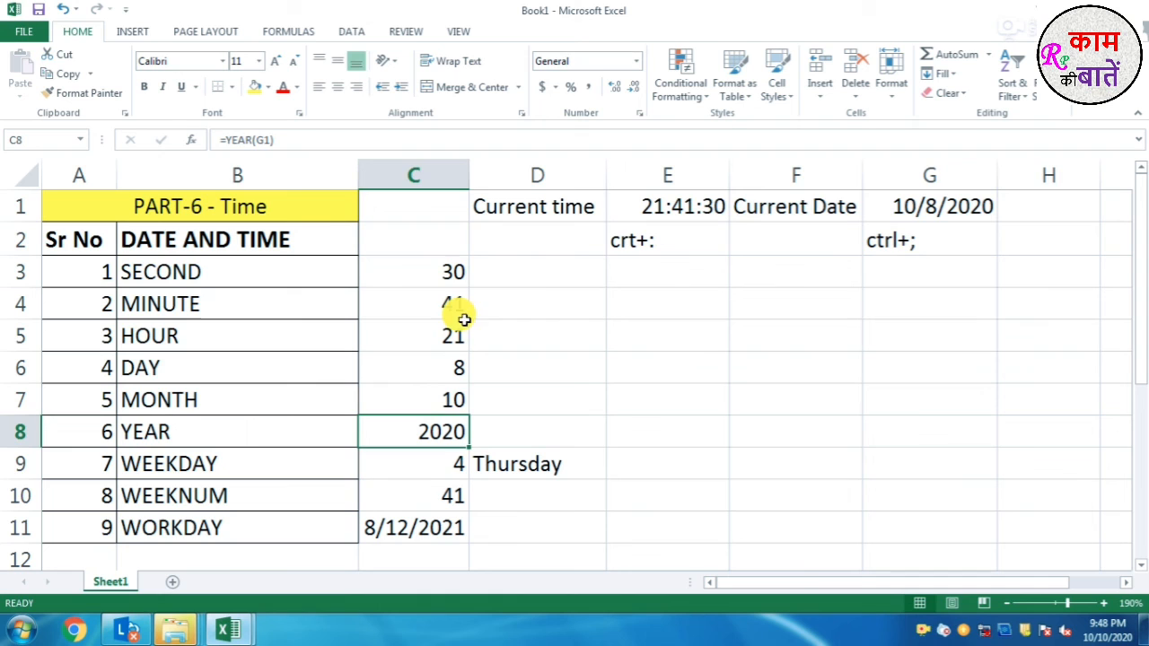
Review the arguments of the WEEKDAY, WEEKNUM and WORKDAY formulas in cells C9 to C11 against the date in G1.
left_click(265, 462)
left_click(401, 470)
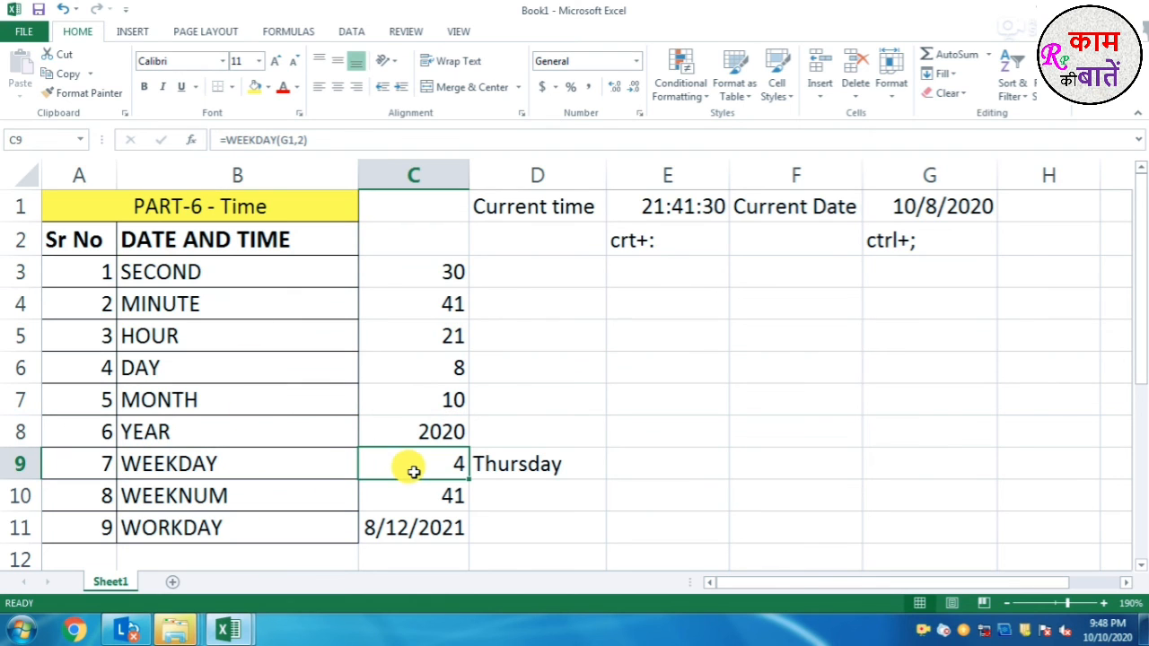
left_click(952, 216)
left_click(427, 460)
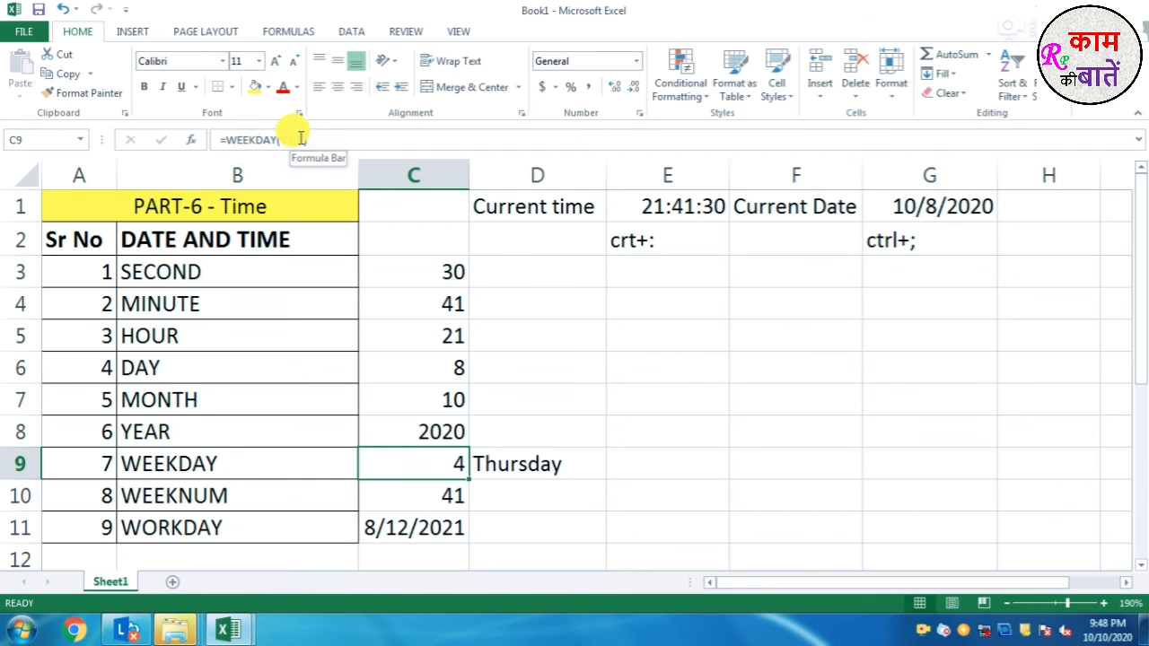
double_click(429, 457)
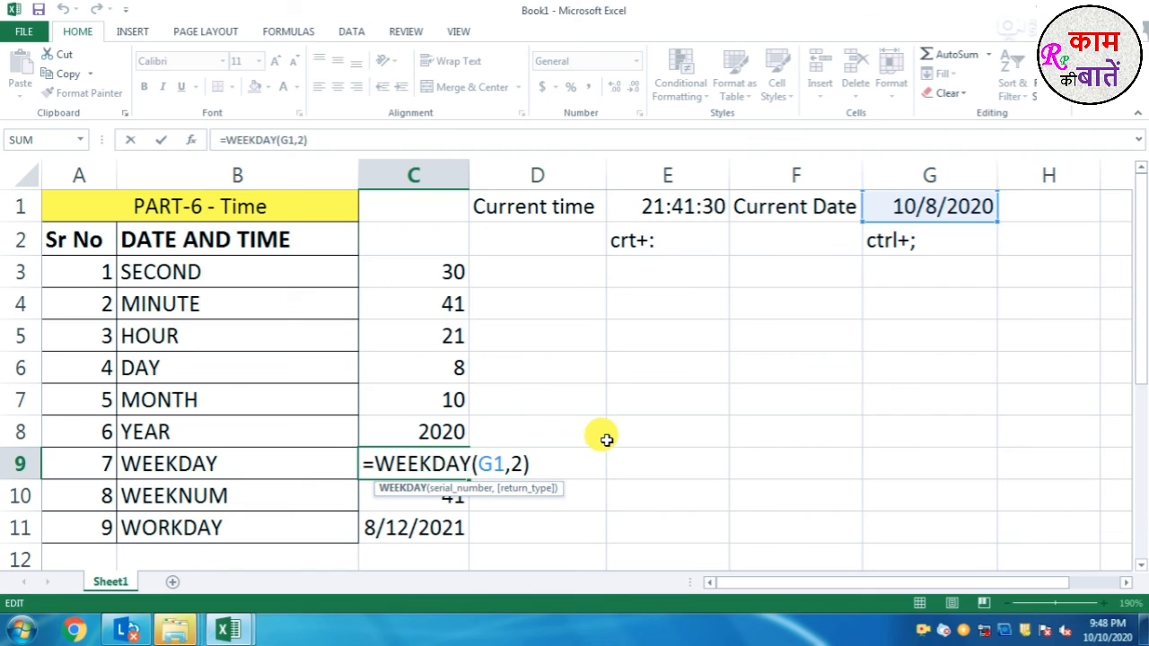
key("Return")
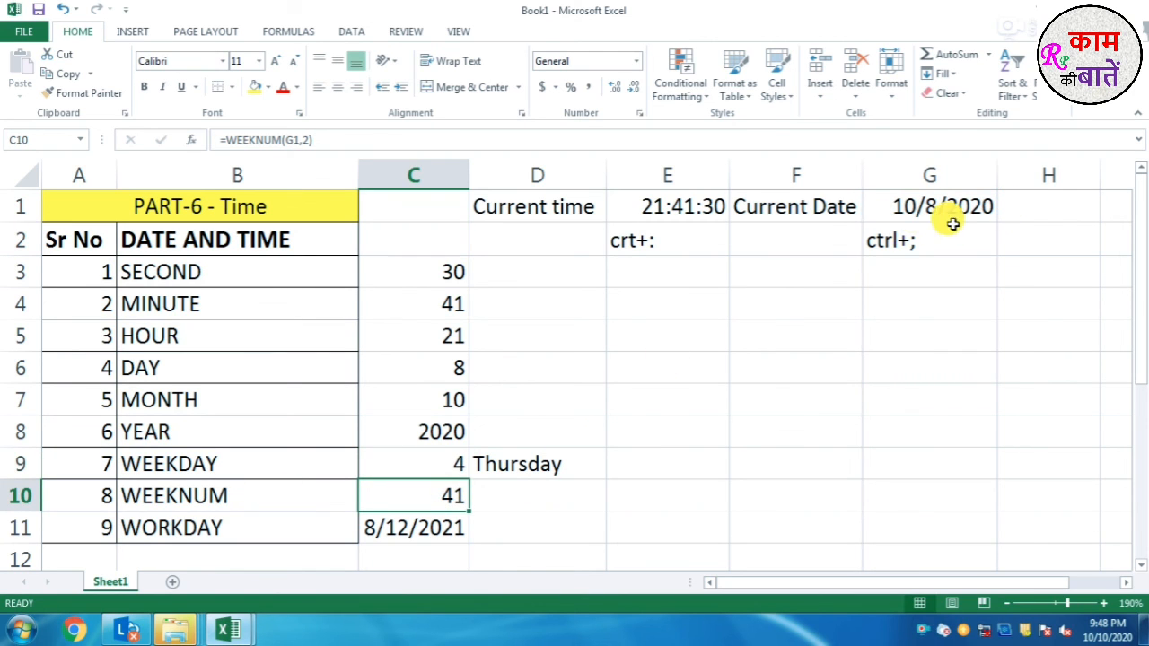
double_click(413, 490)
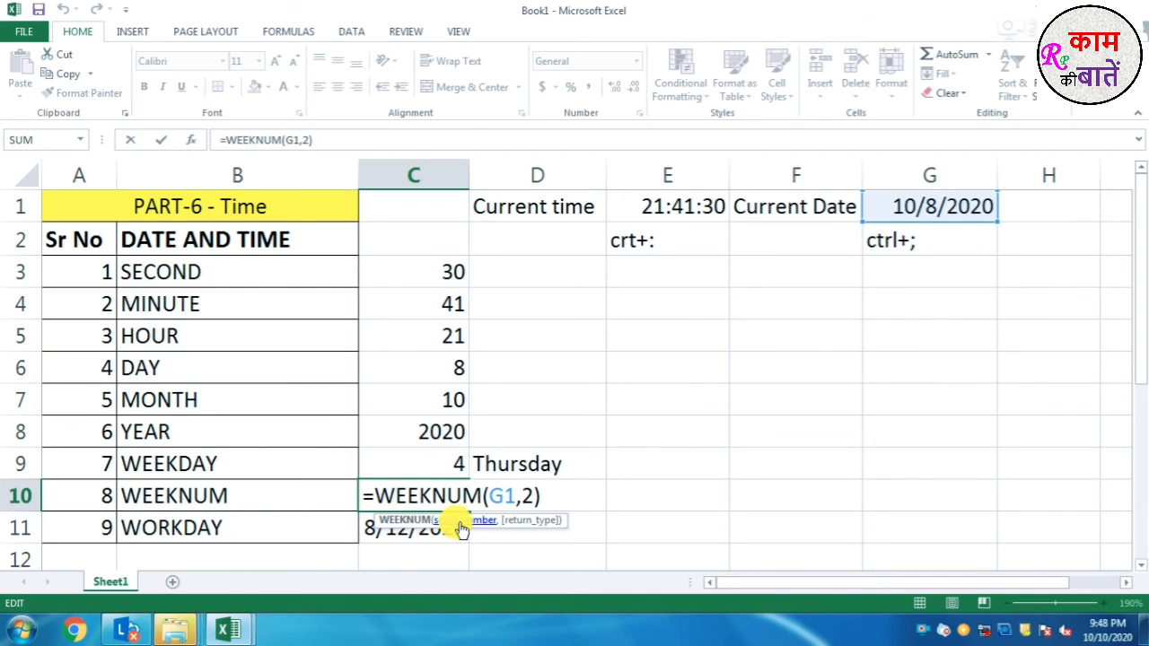
left_click(420, 527)
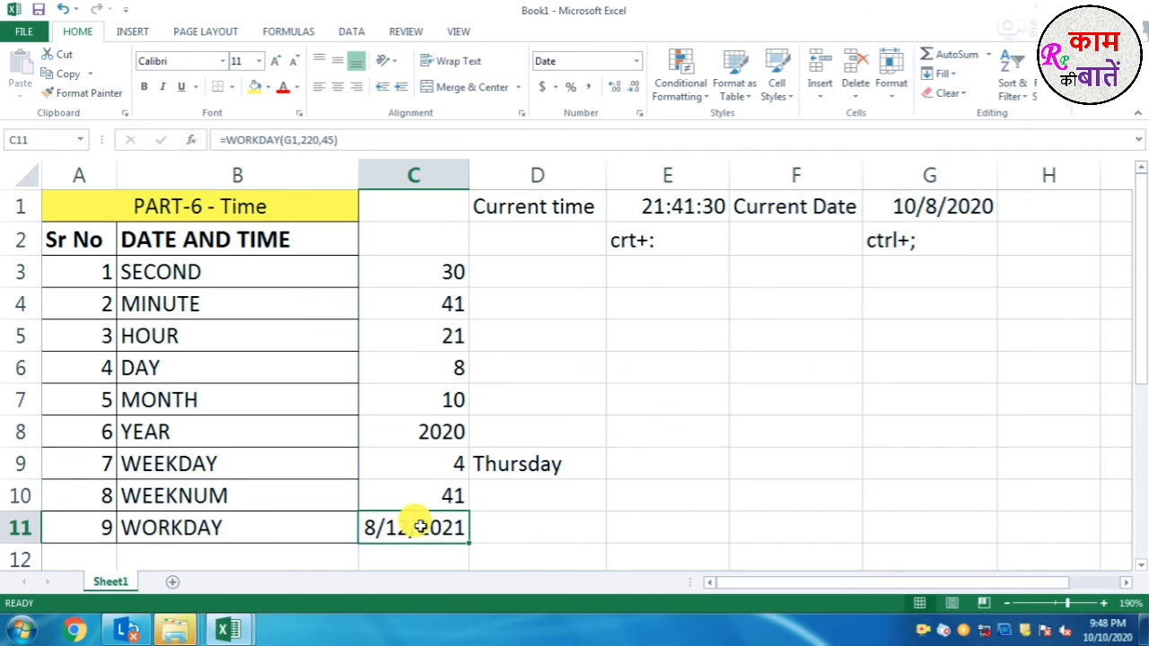
double_click(408, 527)
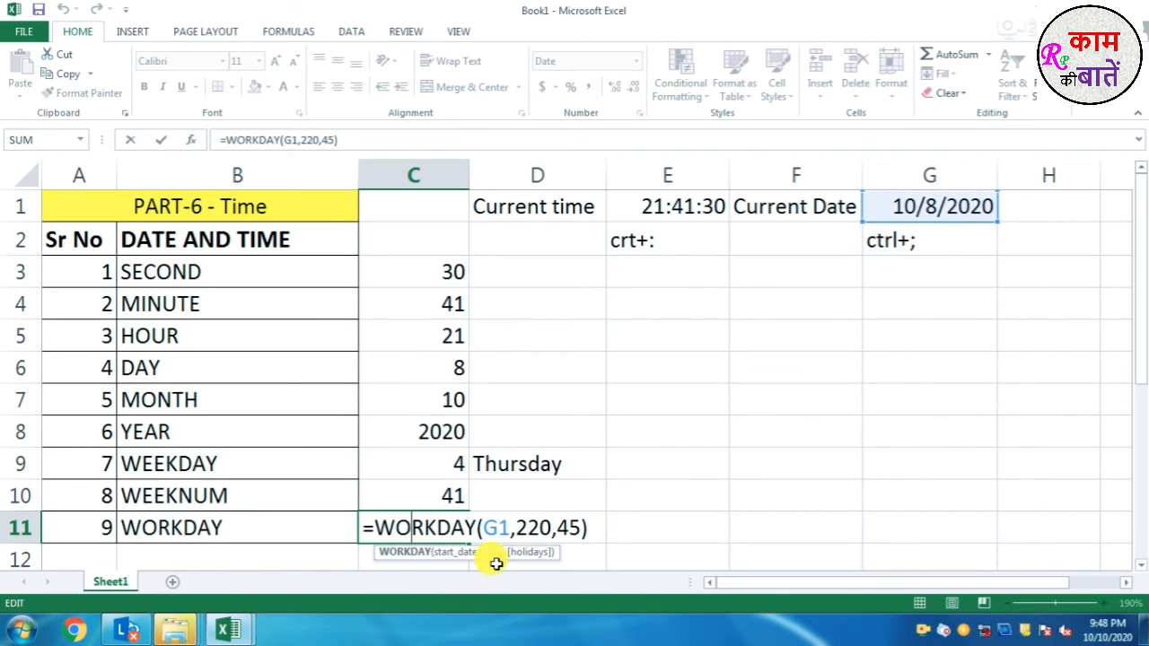
key("Return")
left_click(674, 526)
scroll(623, 523, "up", 1)
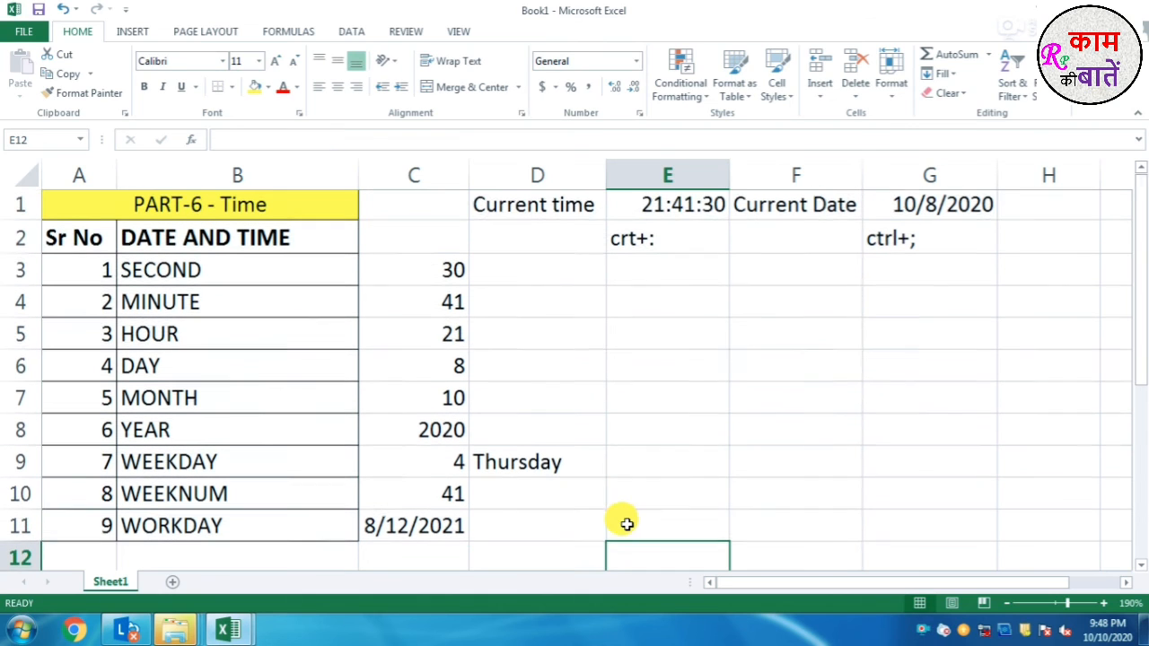